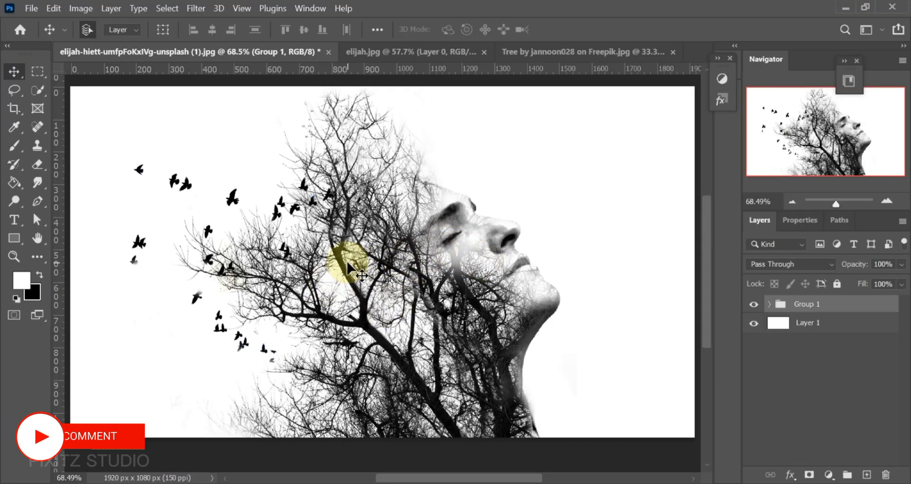
- Switch to the elijah.jpg document and remove the background behind the man on Layer 0
{"action": "left_click", "coordinate": [386, 45]}
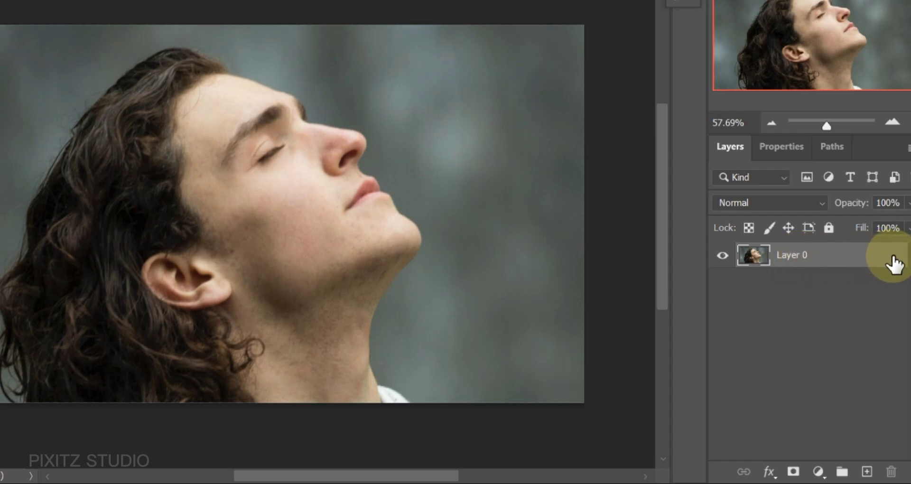
{"action": "left_click", "coordinate": [788, 148]}
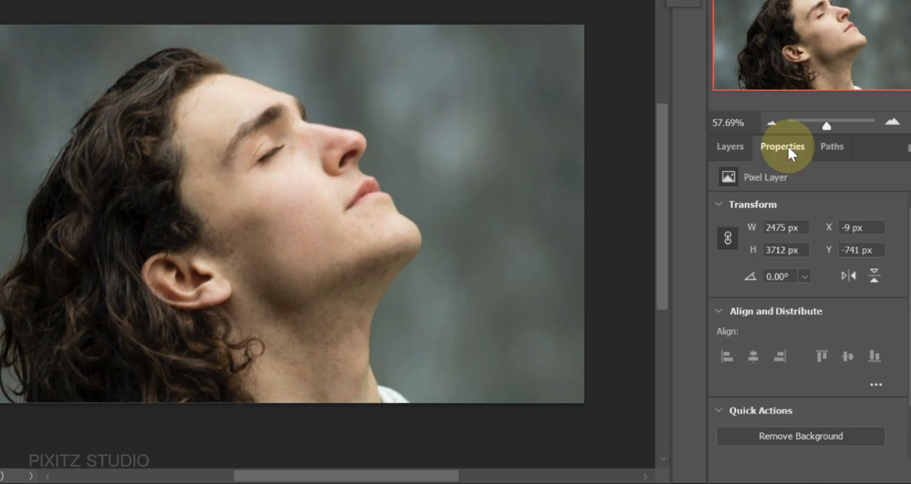
{"action": "left_click", "coordinate": [795, 439]}
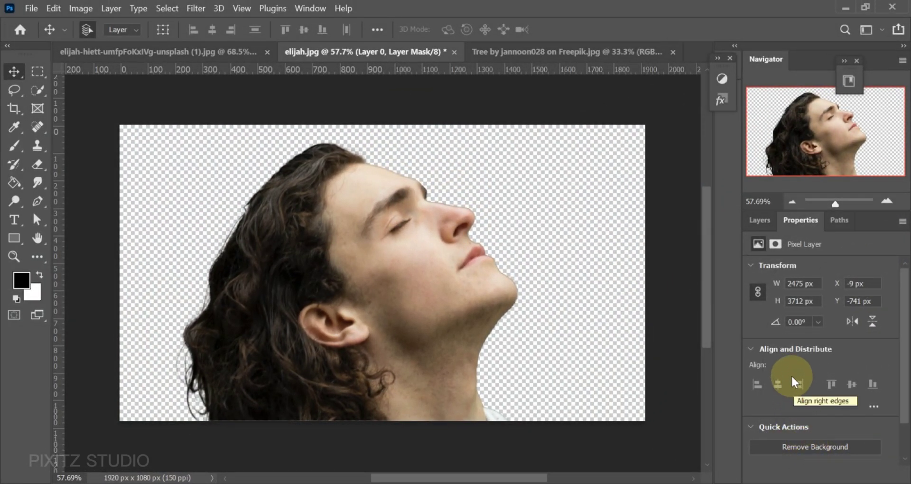
{"action": "left_click", "coordinate": [756, 222]}
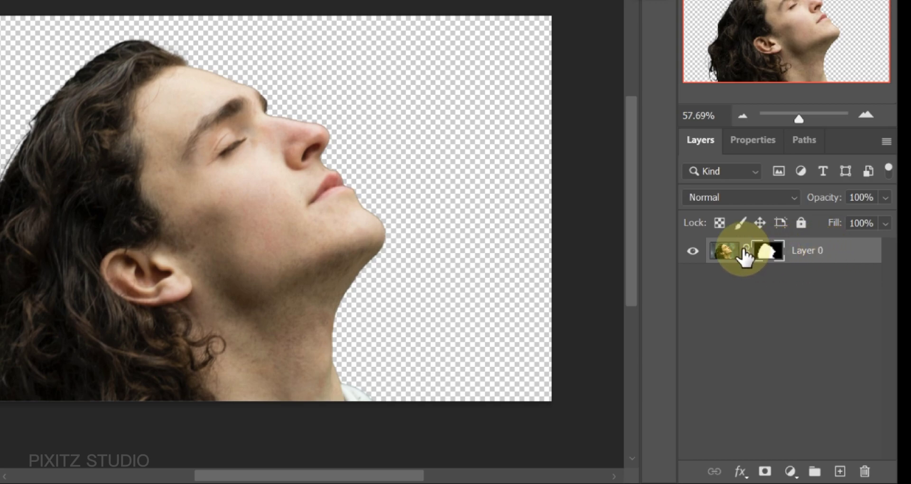
{"action": "left_click", "coordinate": [809, 250]}
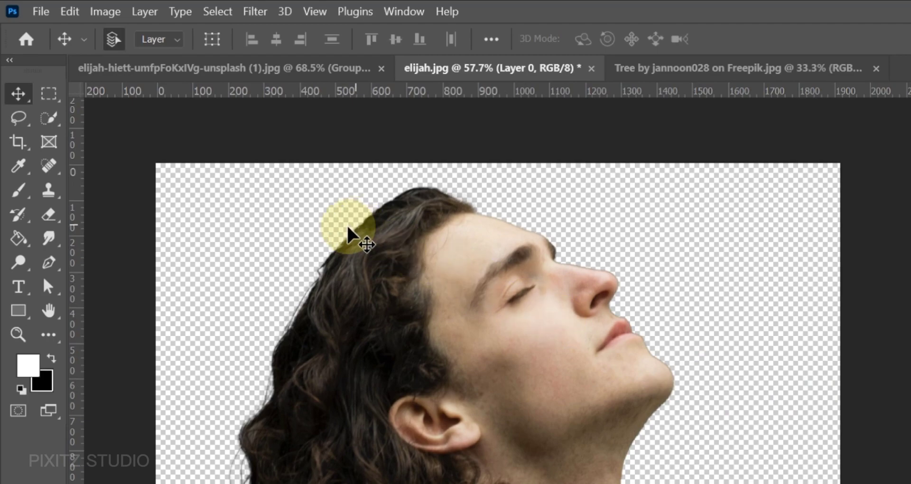
{"action": "left_click", "coordinate": [51, 125]}
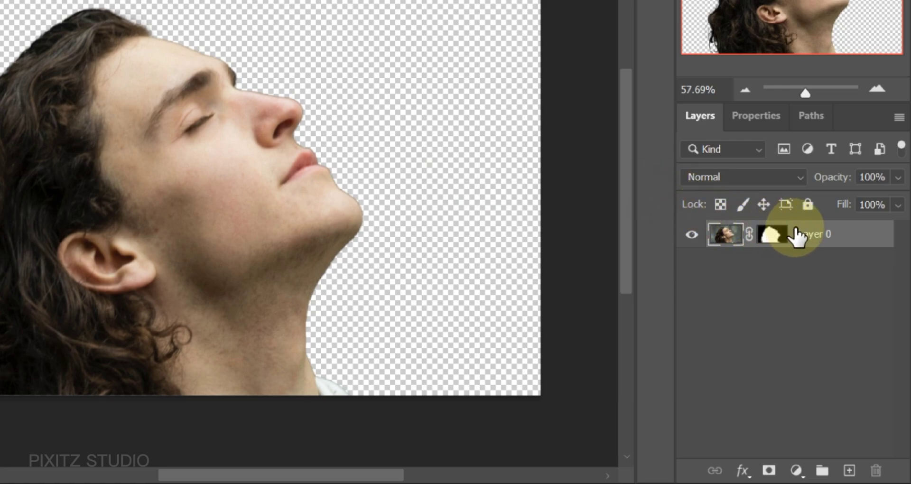
- Add a Black & White adjustment layer above Layer 0 using the Maximum Black preset
{"action": "left_click", "coordinate": [796, 470]}
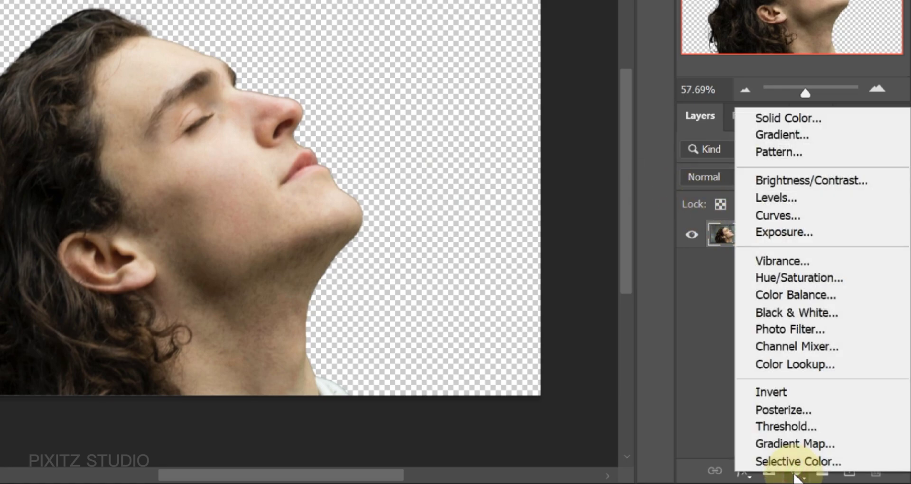
{"action": "left_click", "coordinate": [784, 312]}
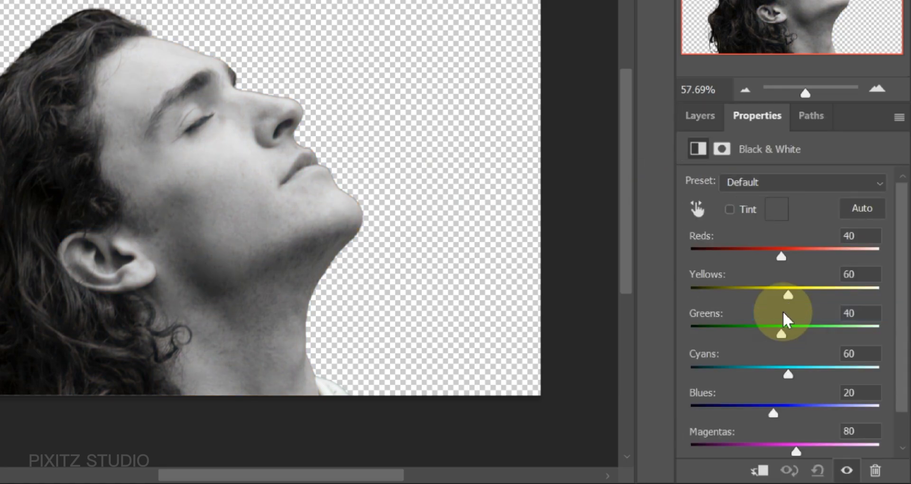
{"action": "left_click", "coordinate": [806, 186]}
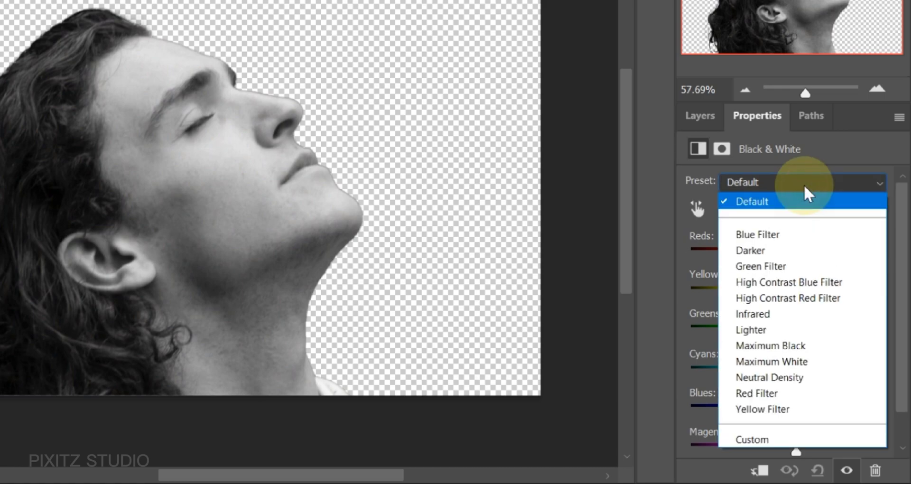
{"action": "left_click", "coordinate": [791, 345]}
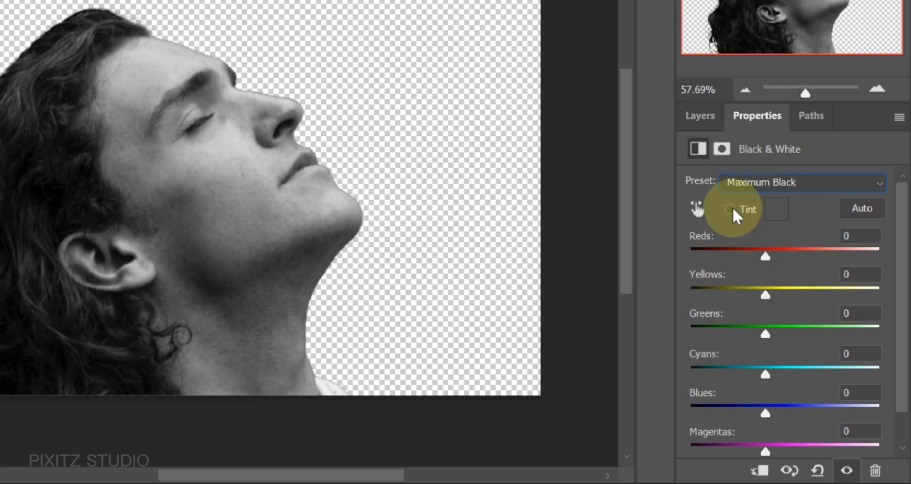
{"action": "left_click", "coordinate": [710, 119]}
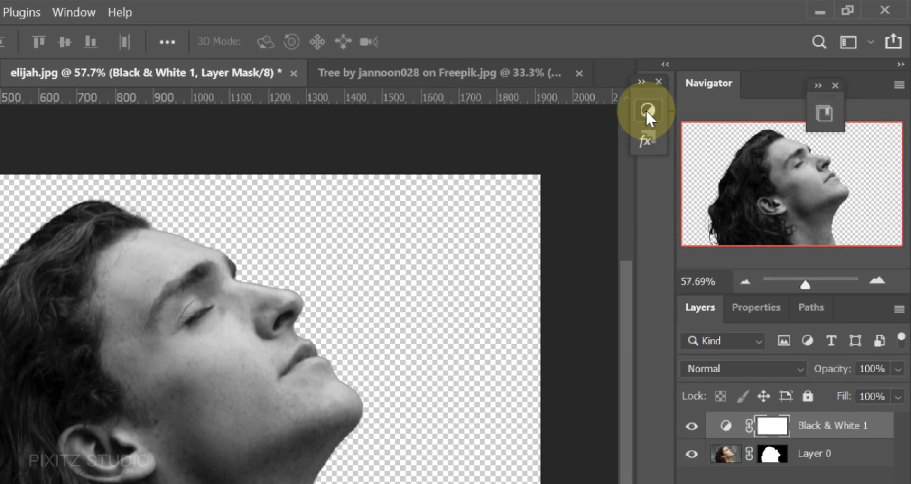
- Add a Levels adjustment layer above the Black & White adjustment
{"action": "left_click", "coordinate": [646, 111]}
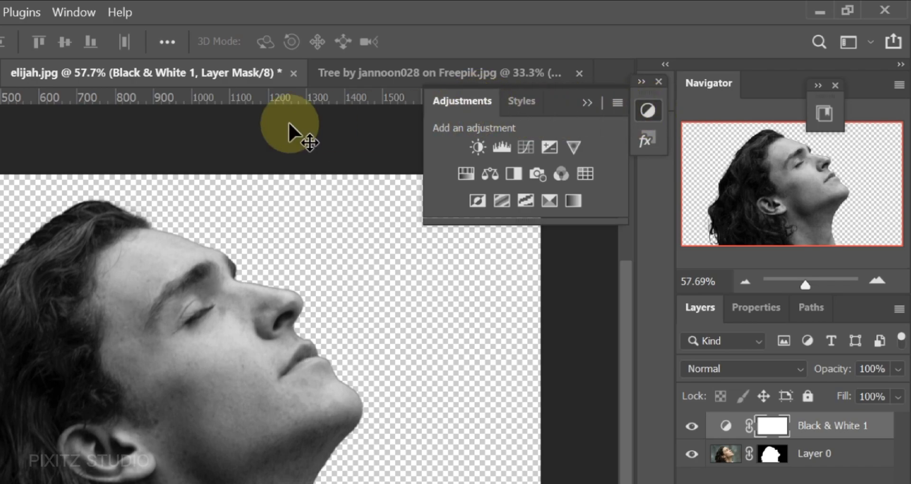
{"action": "left_click", "coordinate": [73, 14]}
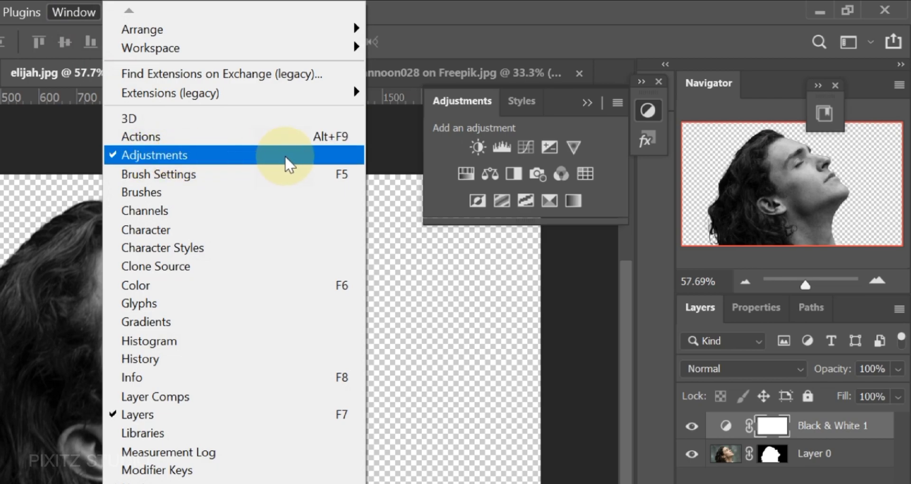
{"action": "left_click", "coordinate": [502, 148]}
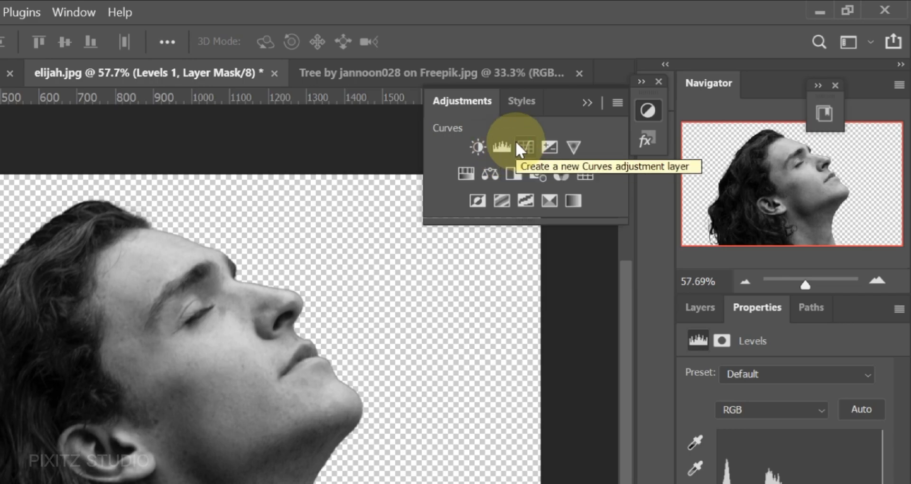
{"action": "left_click", "coordinate": [588, 102]}
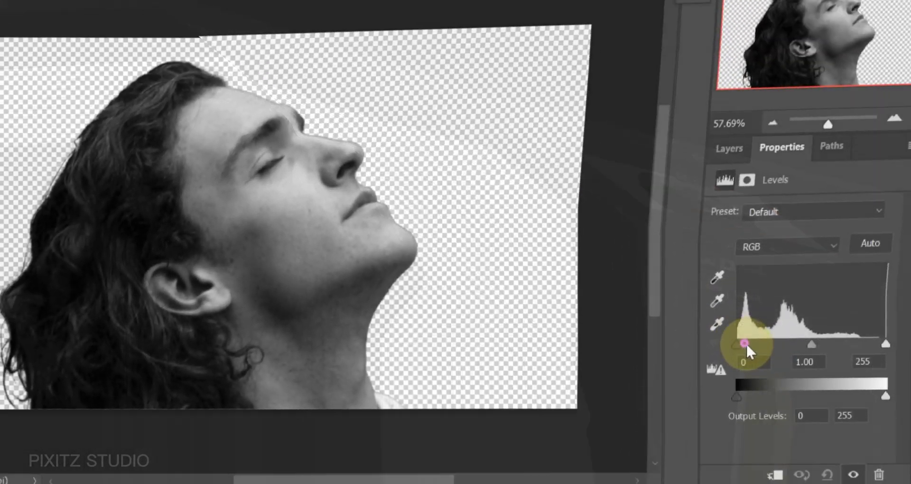
- Raise the portrait's contrast in the Levels adjustment with input shadows at 46 and highlights at 186
{"action": "left_click_drag", "start_coordinate": [746, 343], "coordinate": [752, 349]}
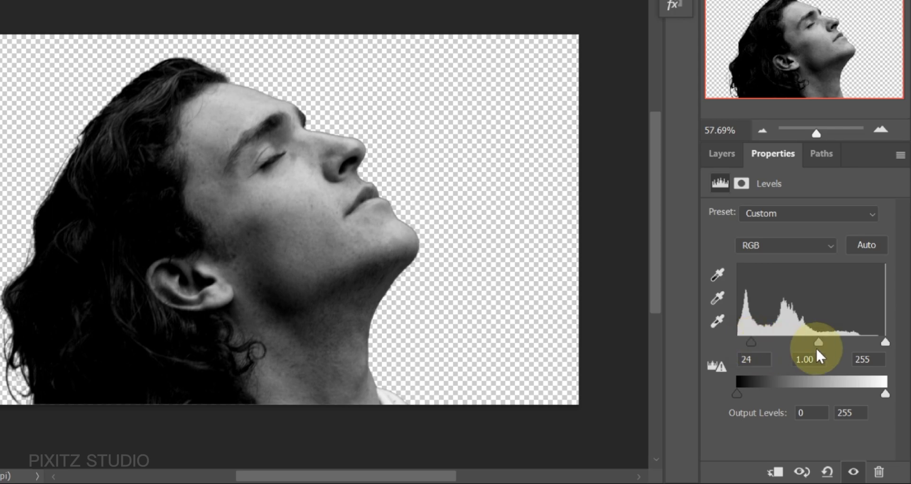
{"action": "left_click_drag", "start_coordinate": [885, 342], "coordinate": [851, 342]}
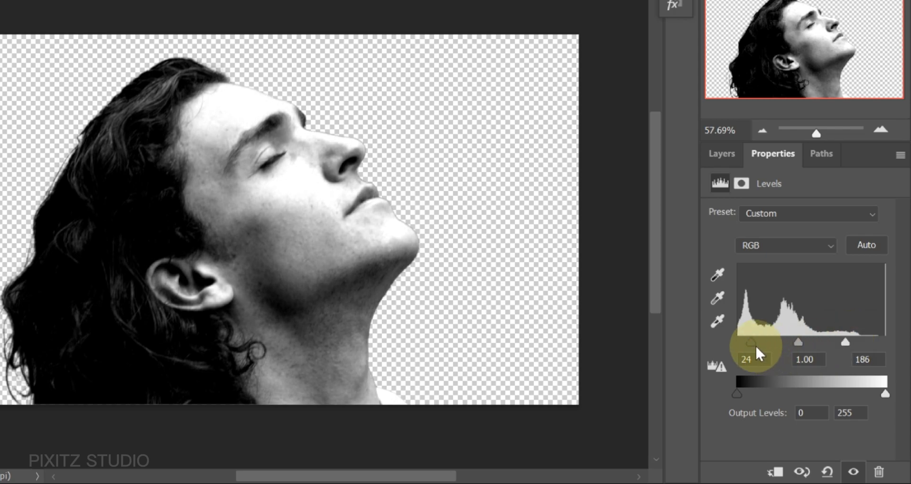
{"action": "left_click_drag", "start_coordinate": [756, 349], "coordinate": [761, 350]}
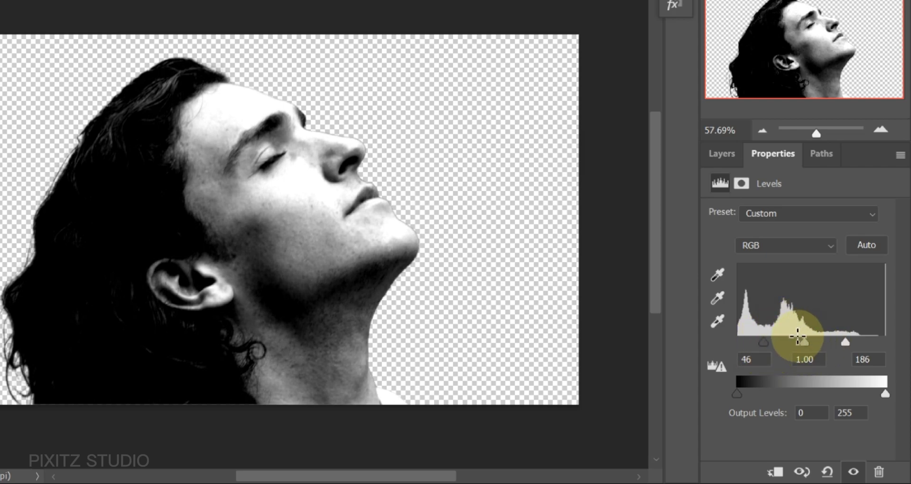
{"action": "left_click", "coordinate": [722, 154]}
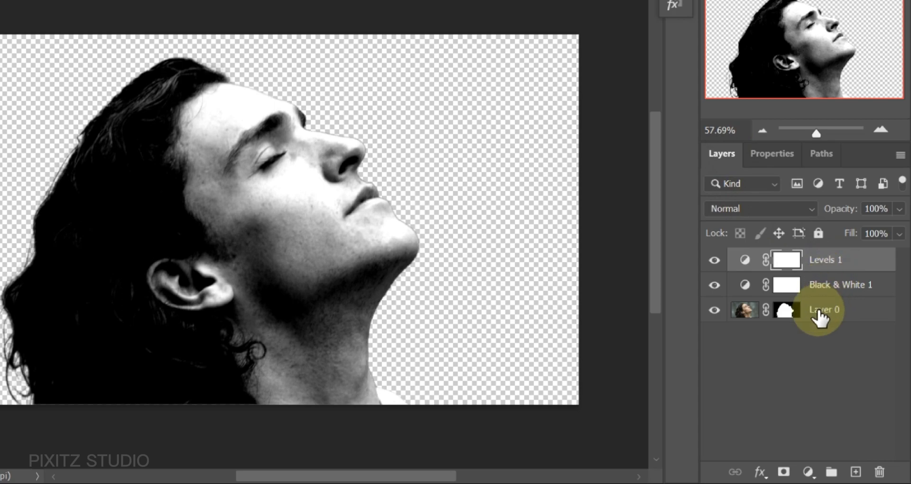
- Create a new layer beneath Layer 0 and make it a white (ffffff) Solid Color fill as the background
{"action": "left_click", "coordinate": [817, 313]}
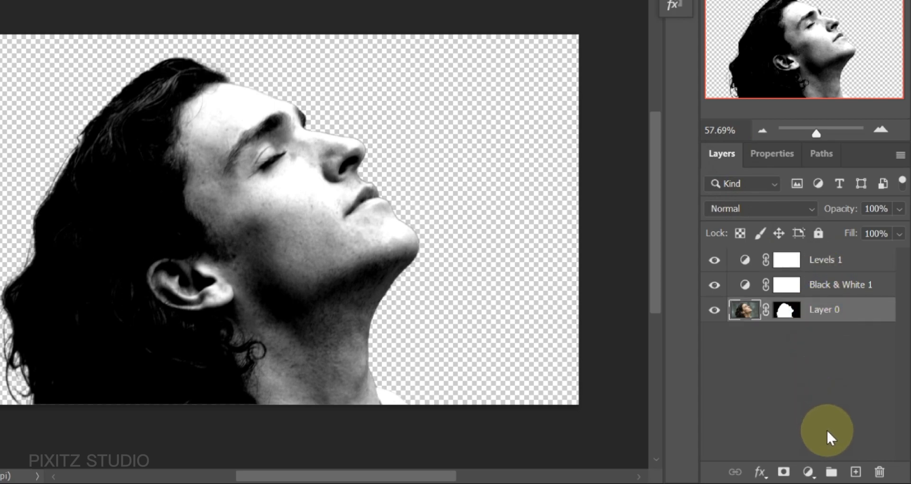
{"action": "left_click", "coordinate": [852, 471]}
{"action": "left_click_drag", "start_coordinate": [813, 327], "coordinate": [821, 349]}
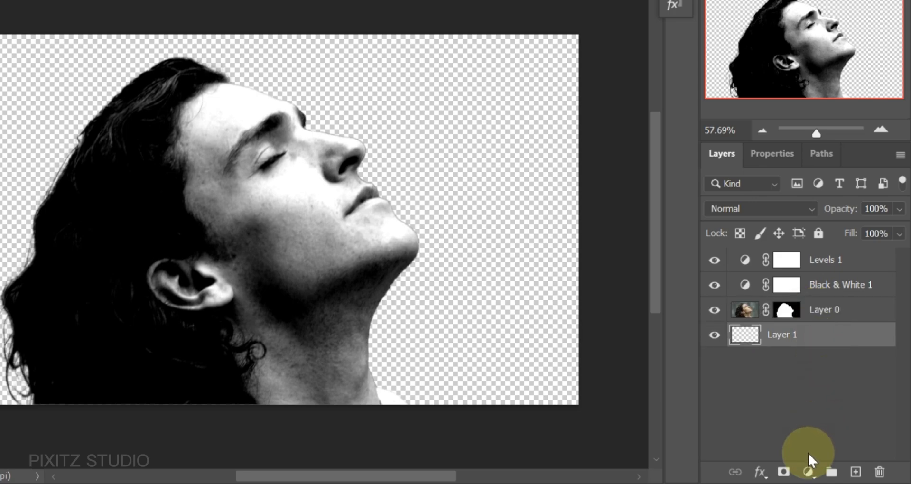
{"action": "left_click", "coordinate": [807, 472]}
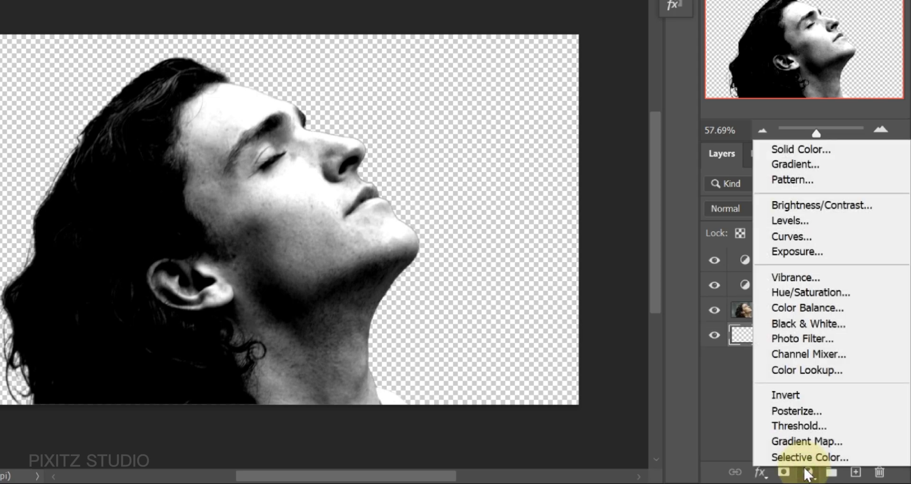
{"action": "left_click", "coordinate": [771, 151]}
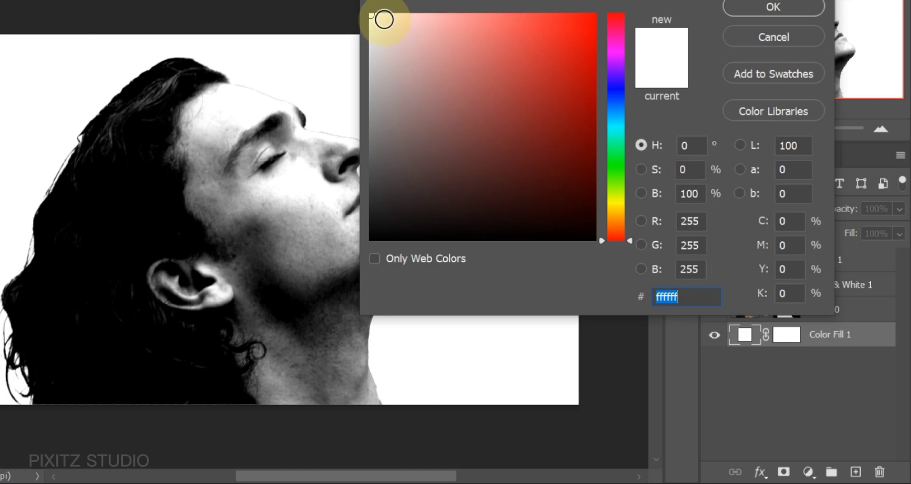
{"action": "left_click", "coordinate": [368, 16]}
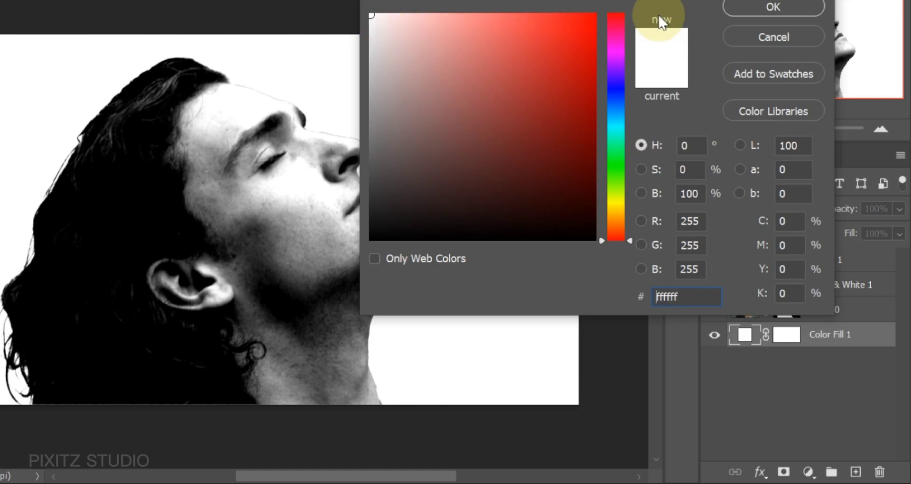
{"action": "left_click", "coordinate": [745, 8]}
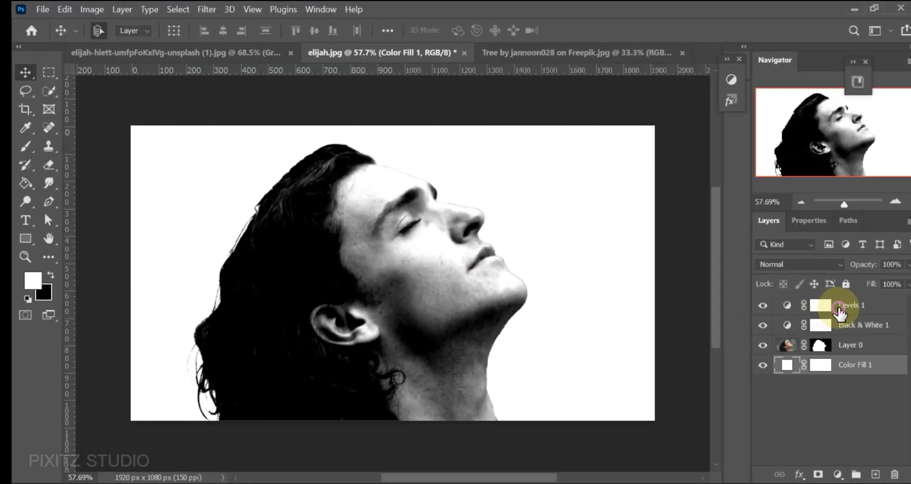
- Copy the whole tree image from the Freepik document and paste it into elijah.jpg above the Levels 1 layer
{"action": "left_click", "coordinate": [749, 263]}
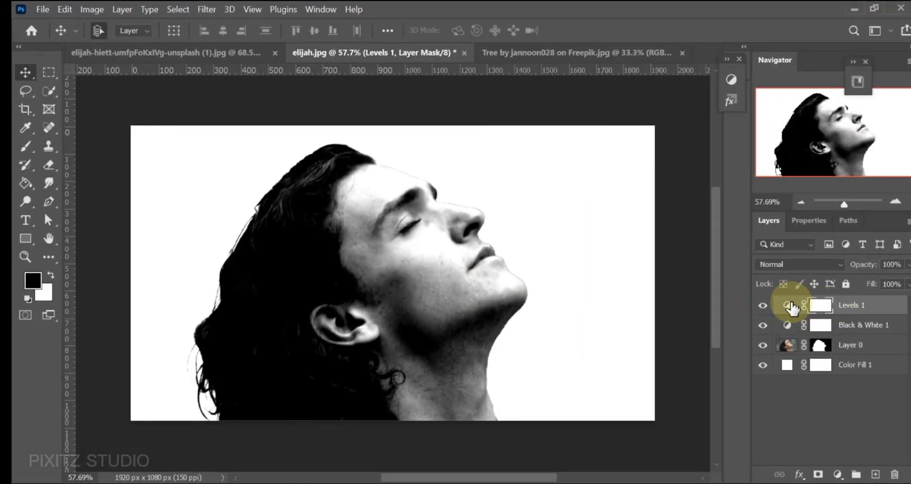
{"action": "left_click", "coordinate": [531, 53]}
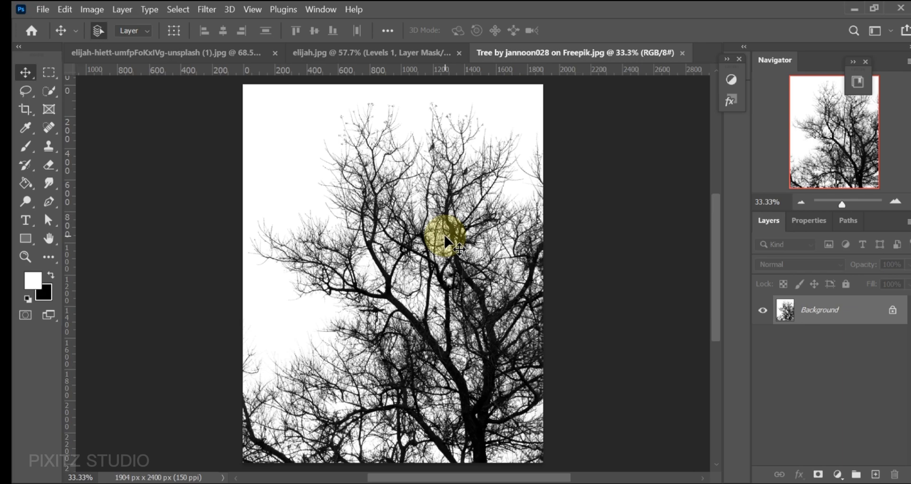
{"action": "key", "text": "ctrl+a"}
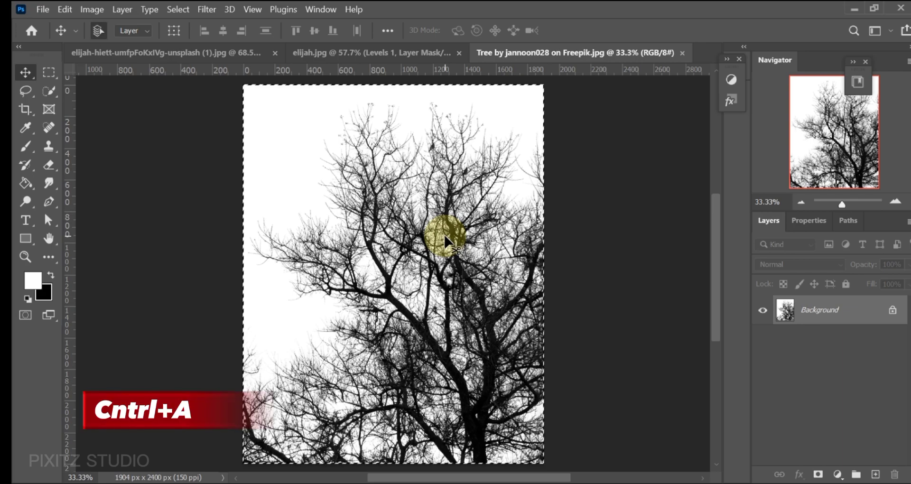
{"action": "key", "text": "ctrl+c"}
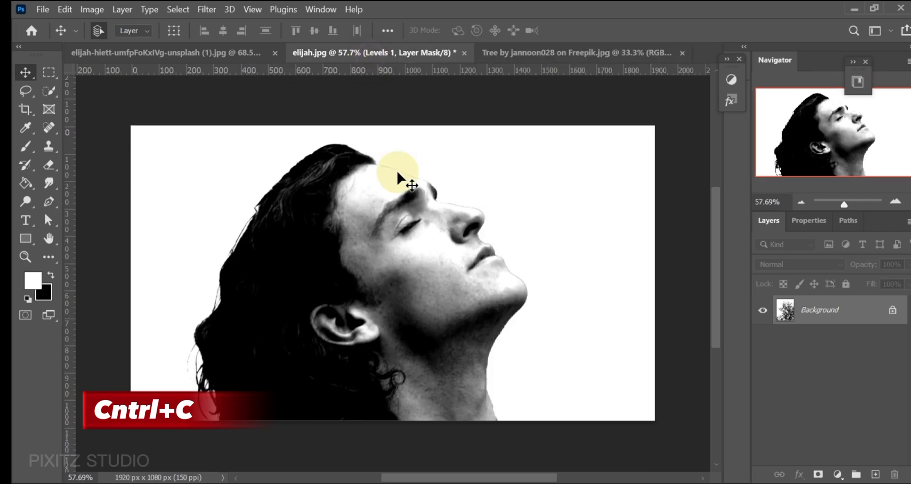
{"action": "left_click", "coordinate": [368, 53]}
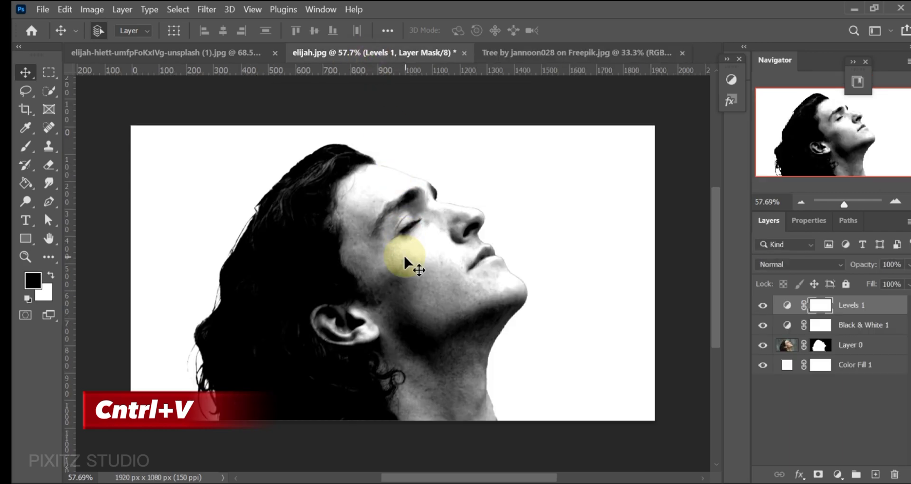
{"action": "key", "text": "ctrl+v"}
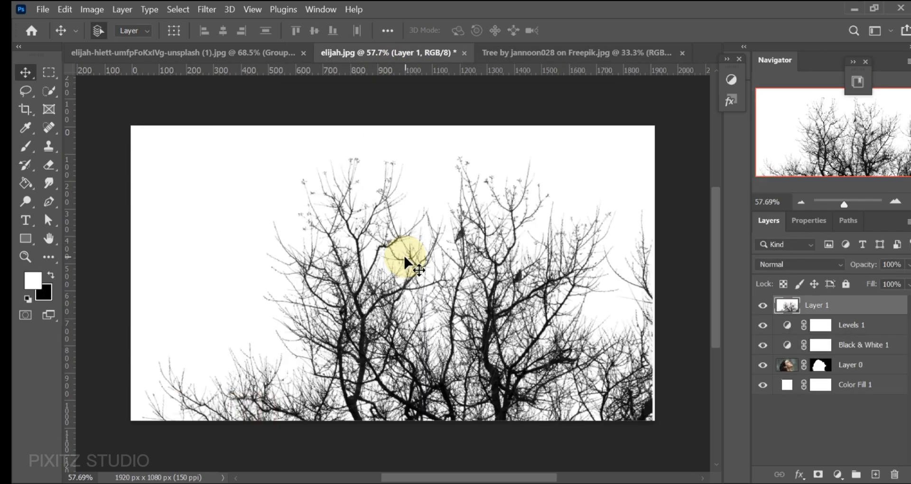
- Scale the pasted tree layer to about 61% and place it over the man's head, centred at about X 766, Y 349 px
{"action": "key", "text": "ctrl+t"}
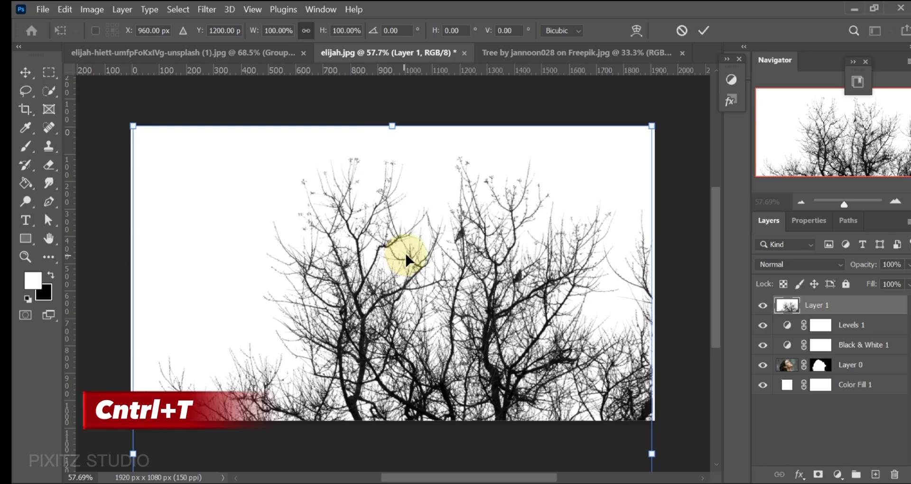
{"action": "left_click_drag", "start_coordinate": [652, 126], "coordinate": [514, 300]}
{"action": "left_click_drag", "start_coordinate": [418, 366], "coordinate": [464, 179]}
{"action": "left_click_drag", "start_coordinate": [559, 117], "coordinate": [494, 198]}
{"action": "left_click_drag", "start_coordinate": [432, 366], "coordinate": [435, 227]}
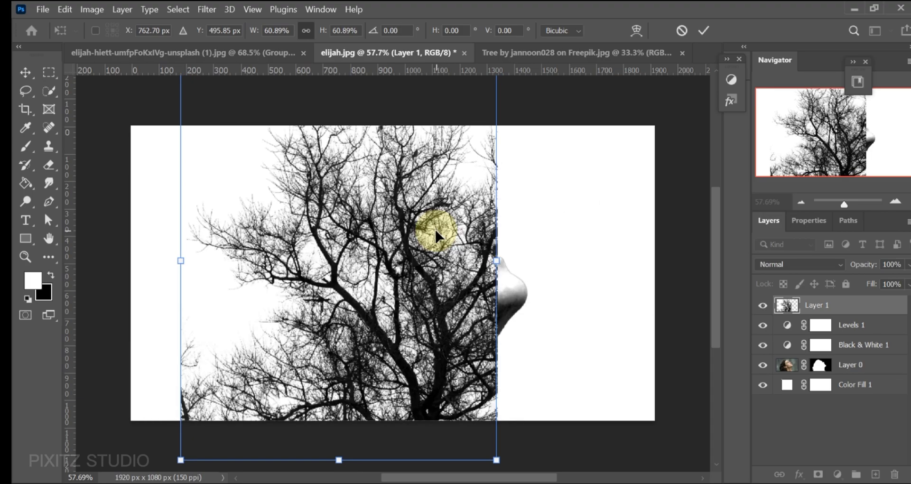
{"action": "left_click_drag", "start_coordinate": [443, 366], "coordinate": [443, 322]}
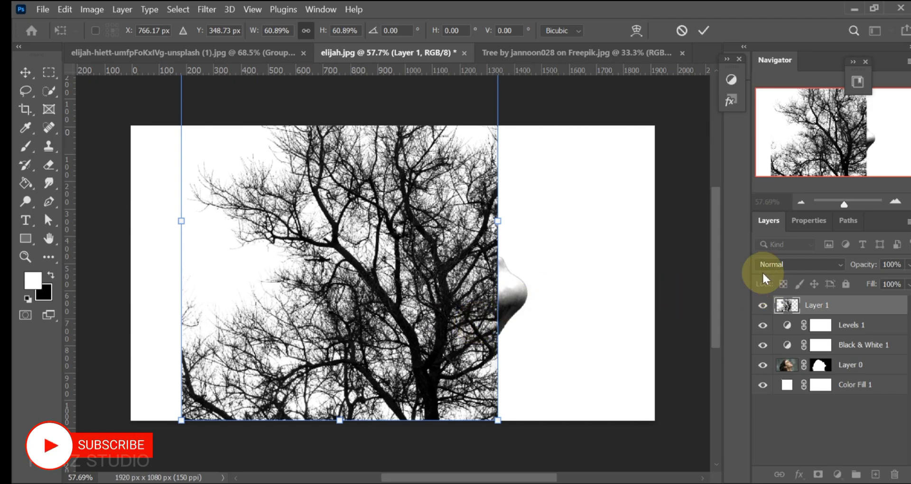
{"action": "left_click", "coordinate": [823, 311]}
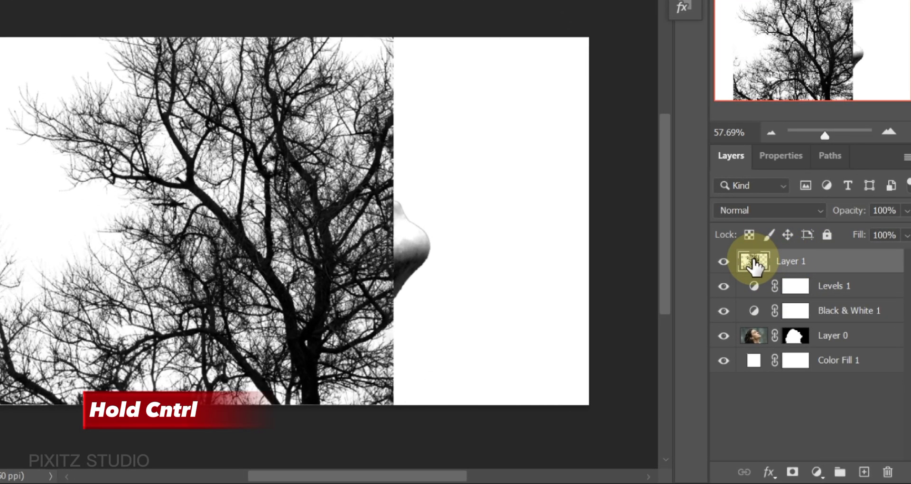
- Load the man's silhouette from Layer 0's mask as a selection and use it to add a layer mask to the tree layer, Layer 1
{"action": "left_click_drag", "start_coordinate": [753, 267], "coordinate": [763, 340]}
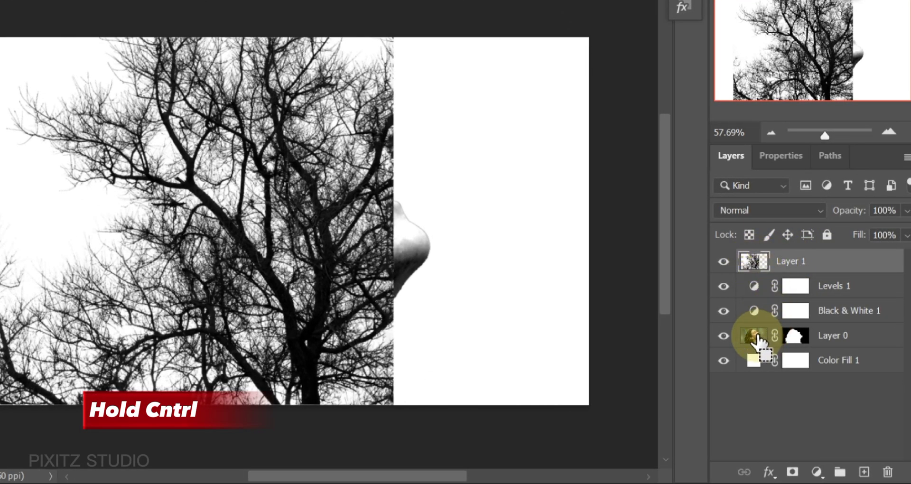
{"action": "left_click", "coordinate": [791, 343], "text": "ctrl"}
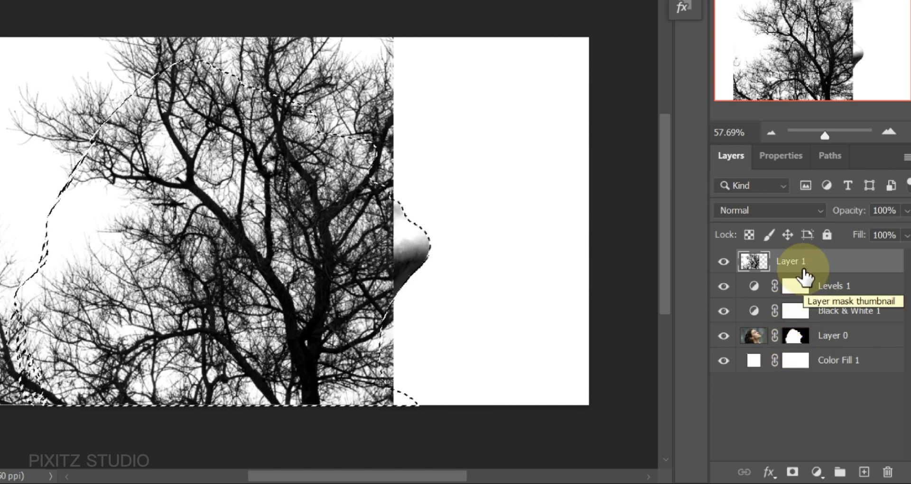
{"action": "left_click", "coordinate": [789, 362]}
{"action": "left_click", "coordinate": [792, 471]}
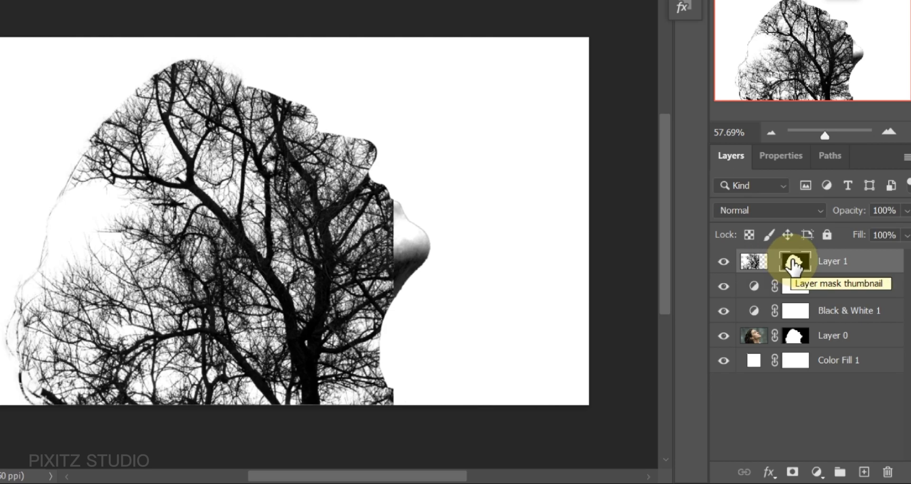
- Lower the density of Layer 1's mask to 74%
{"action": "left_click", "coordinate": [780, 159]}
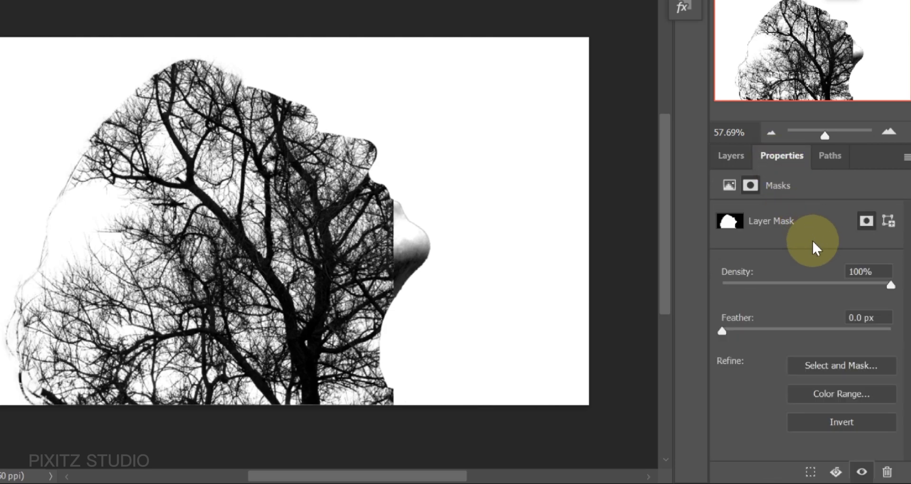
{"action": "left_click_drag", "start_coordinate": [866, 295], "coordinate": [849, 294]}
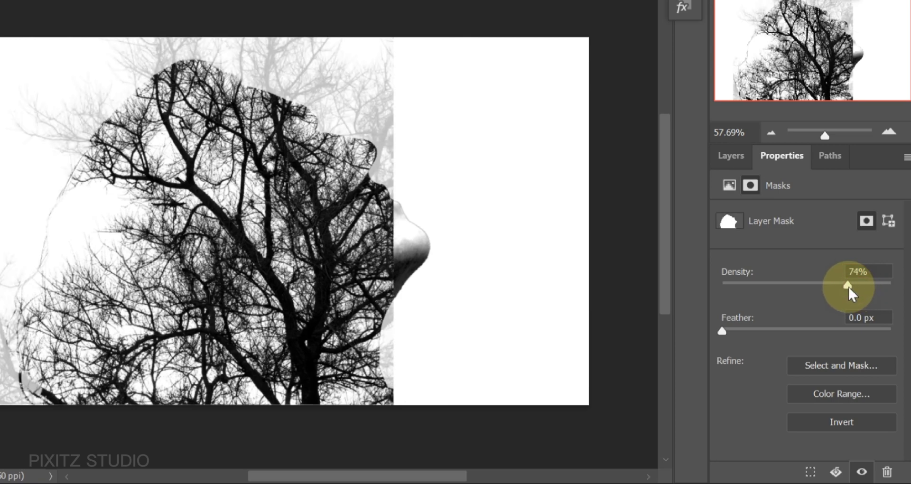
{"action": "left_click", "coordinate": [732, 159]}
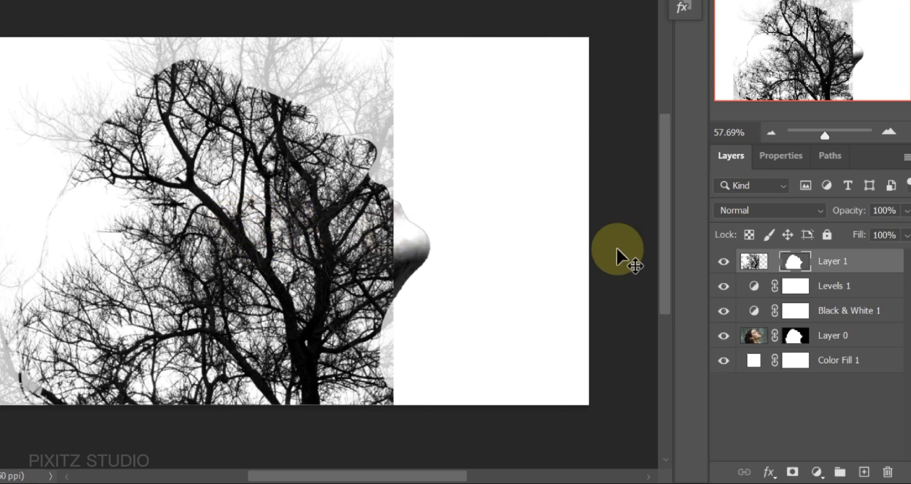
- Scale the tree image independently of its mask to about 117% and position it over the head at about X 793, Y 437 px
{"action": "left_click", "coordinate": [754, 263]}
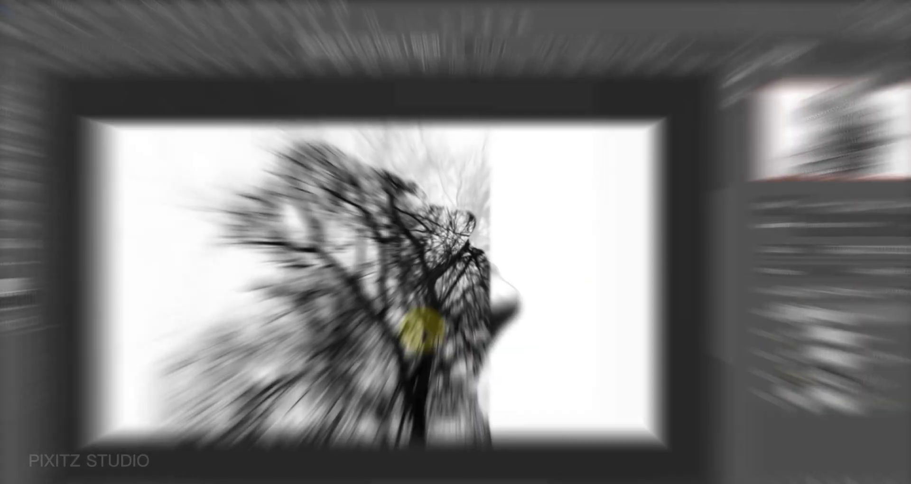
{"action": "left_click_drag", "start_coordinate": [311, 279], "coordinate": [346, 279]}
{"action": "left_click_drag", "start_coordinate": [449, 322], "coordinate": [430, 314]}
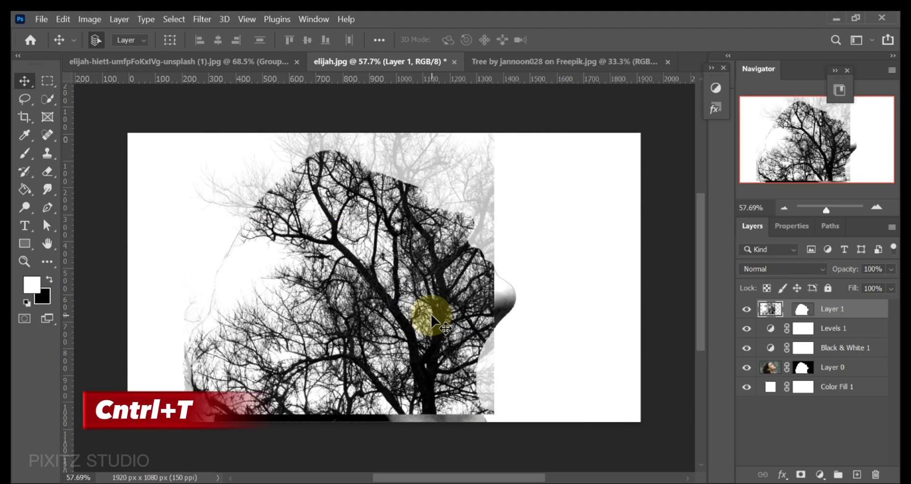
{"action": "key", "text": "ctrl+t"}
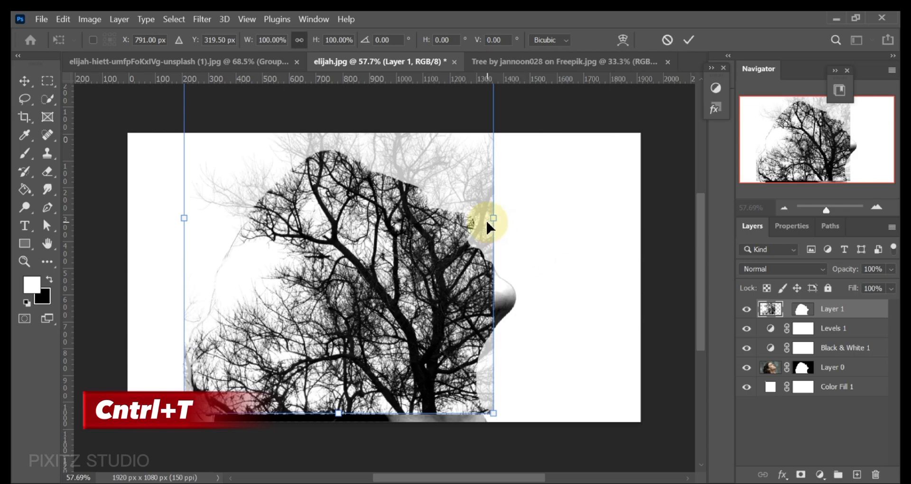
{"action": "left_click_drag", "start_coordinate": [494, 218], "coordinate": [530, 218]}
{"action": "left_click_drag", "start_coordinate": [451, 262], "coordinate": [446, 315]}
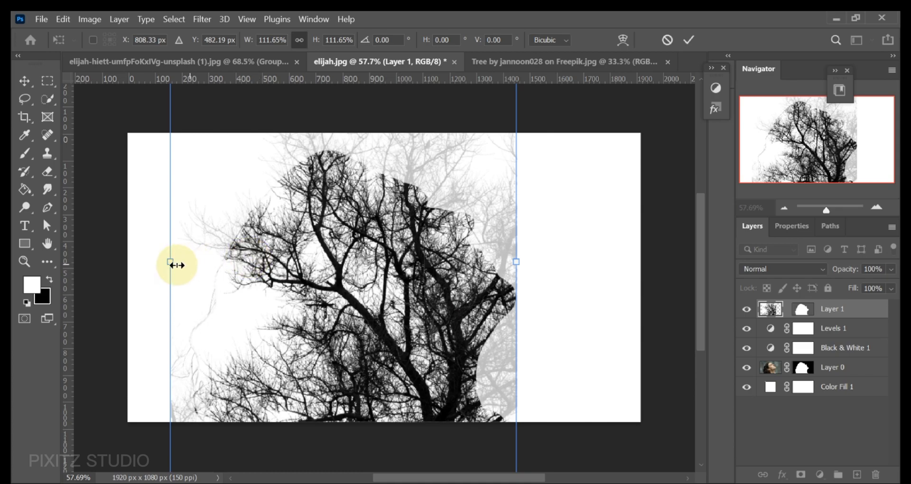
{"action": "left_click_drag", "start_coordinate": [172, 265], "coordinate": [159, 266]}
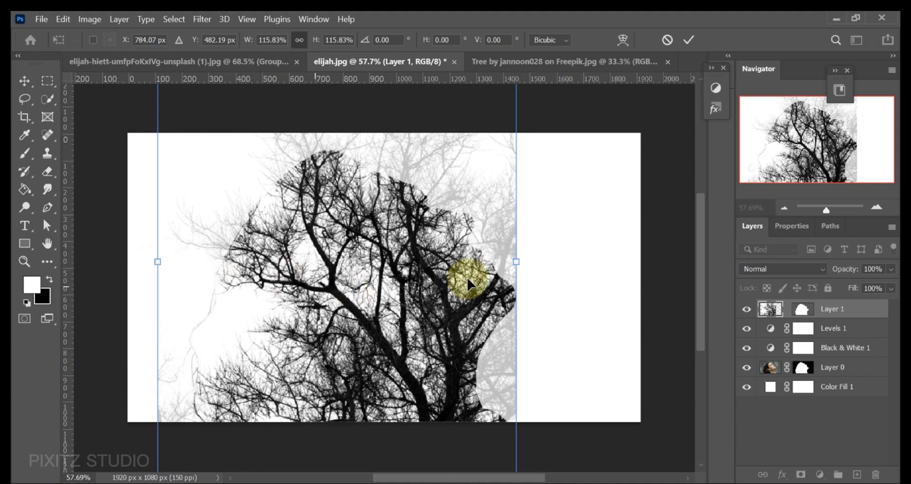
{"action": "left_click_drag", "start_coordinate": [478, 270], "coordinate": [477, 287]}
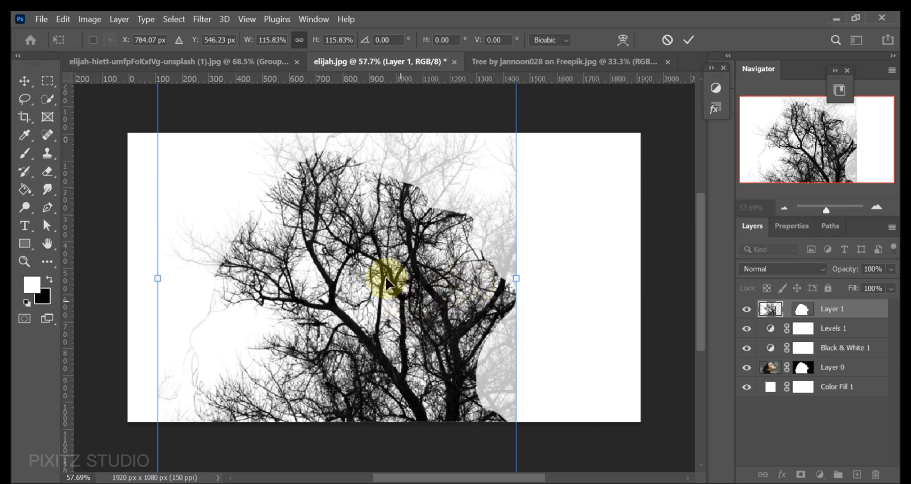
{"action": "left_click_drag", "start_coordinate": [385, 279], "coordinate": [388, 254]}
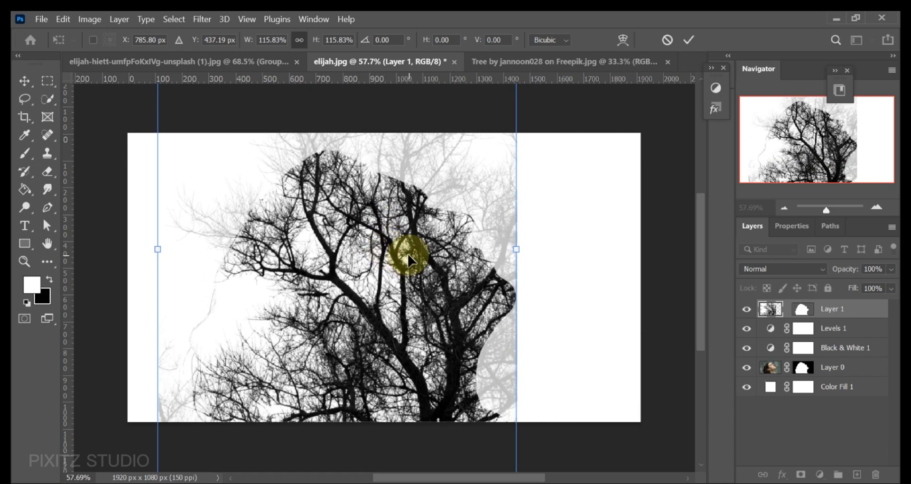
{"action": "left_click_drag", "start_coordinate": [517, 250], "coordinate": [519, 250]}
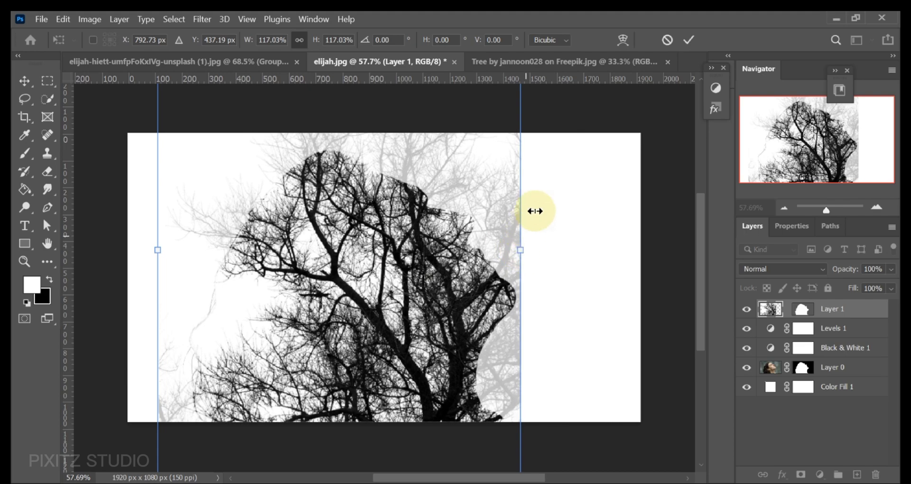
{"action": "left_click", "coordinate": [688, 40]}
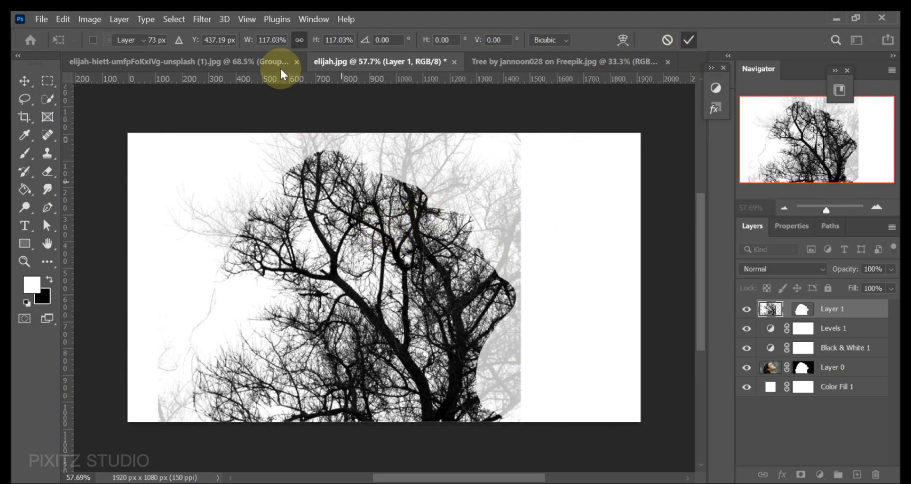
- Check the finished double exposure in the elijah-hiett document, and set the density of Layer 1's mask in elijah.jpg to 100%
{"action": "left_click", "coordinate": [263, 61]}
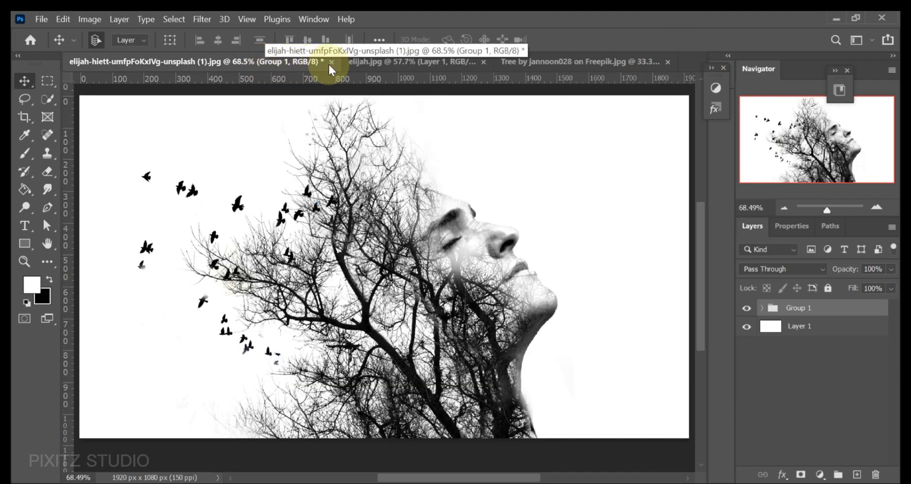
{"action": "left_click", "coordinate": [372, 60]}
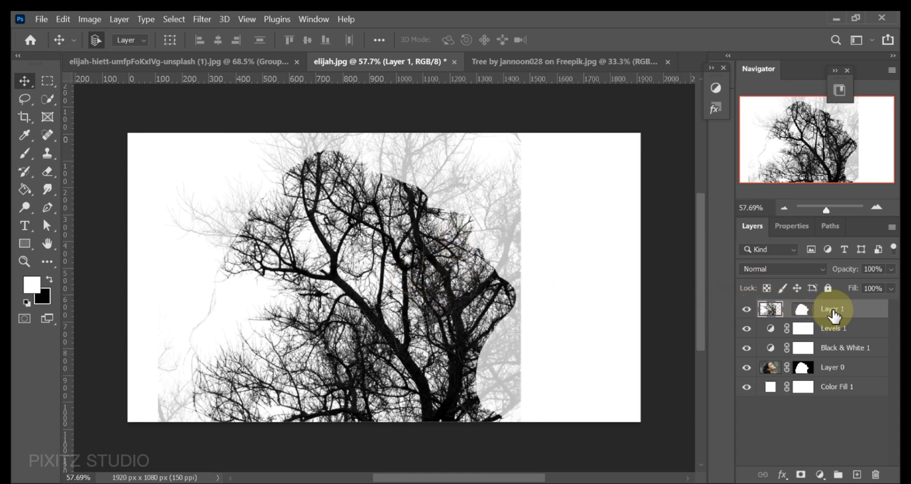
{"action": "left_click", "coordinate": [807, 311]}
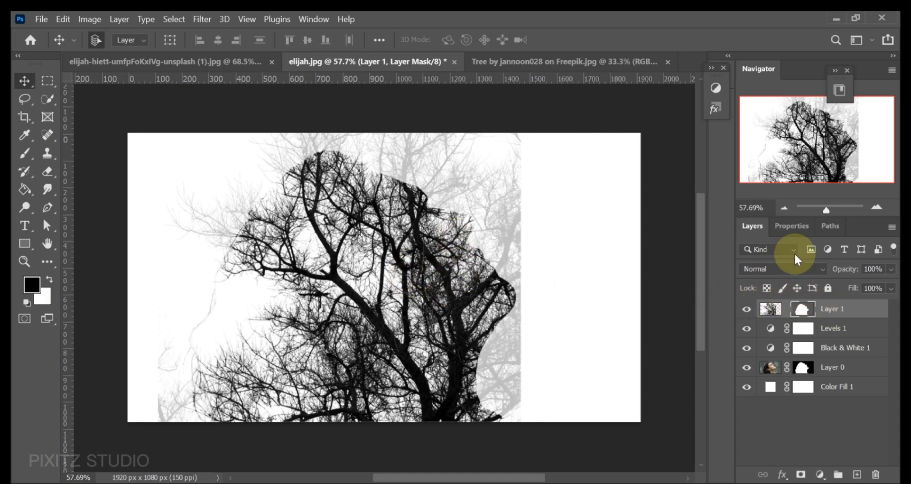
{"action": "left_click", "coordinate": [793, 226]}
{"action": "left_click_drag", "start_coordinate": [839, 331], "coordinate": [871, 330]}
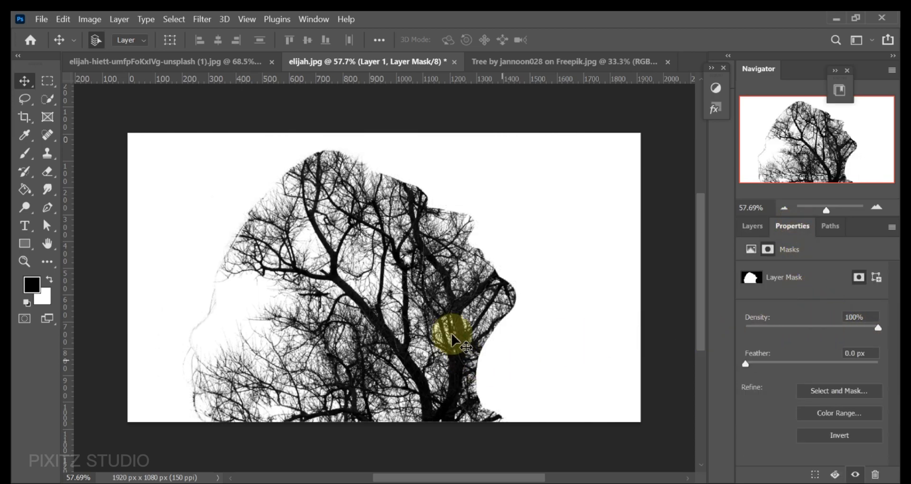
{"action": "left_click", "coordinate": [752, 226]}
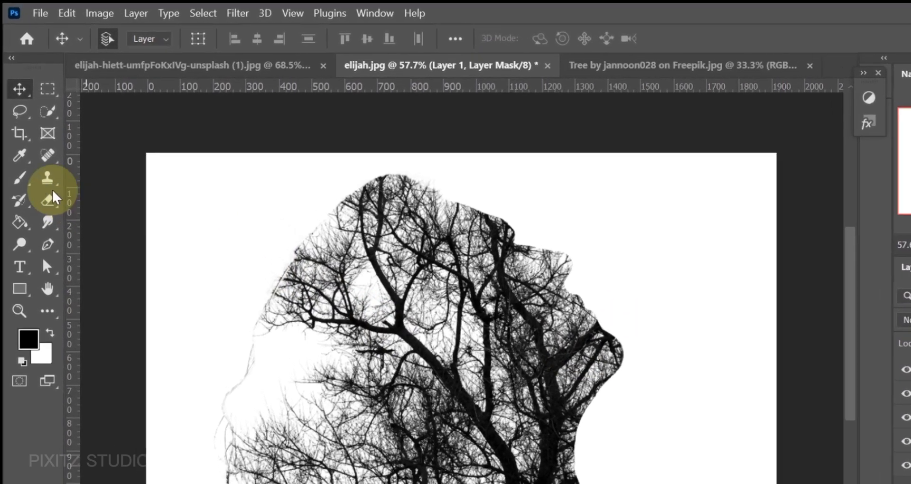
- Paint white on Layer 1's mask with a 183 px Soft Round brush to extend the branches beyond the back and crown of the head
{"action": "left_click", "coordinate": [25, 153]}
{"action": "right_click", "coordinate": [507, 220]}
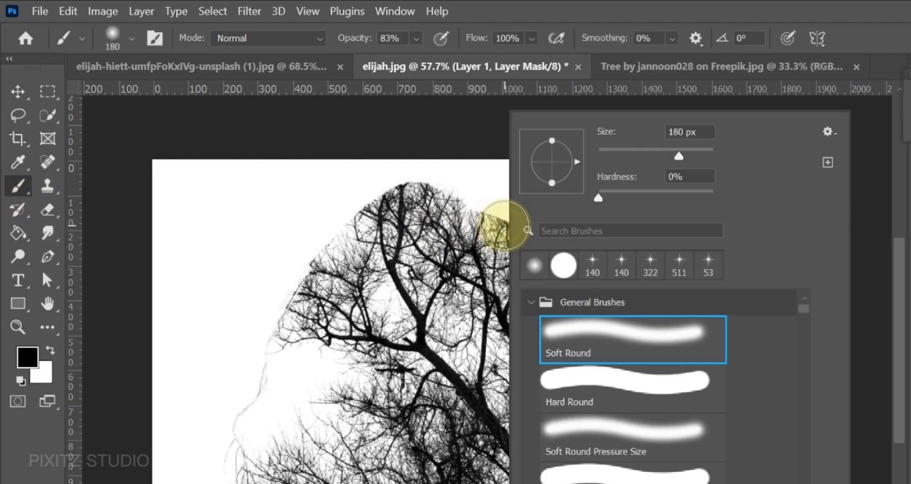
{"action": "left_click", "coordinate": [680, 158]}
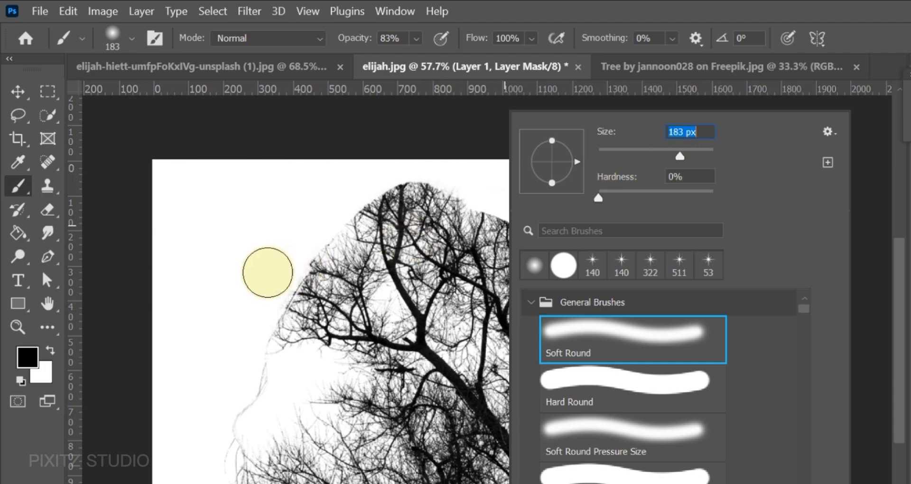
{"action": "left_click", "coordinate": [54, 350]}
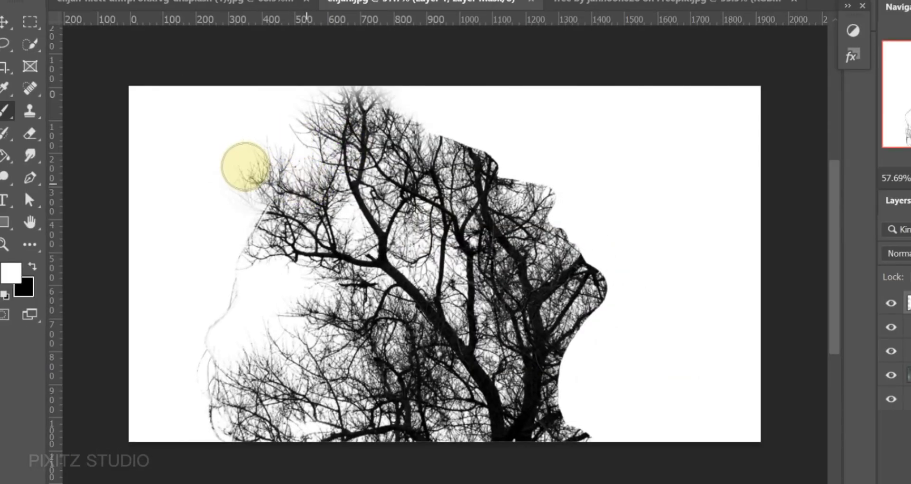
{"action": "mouse_move", "coordinate": [246, 166]}
{"action": "left_mouse_down"}
{"action": "mouse_move", "coordinate": [286, 219]}
{"action": "mouse_move", "coordinate": [240, 203]}
{"action": "mouse_move", "coordinate": [272, 229]}
{"action": "mouse_move", "coordinate": [233, 230]}
{"action": "mouse_move", "coordinate": [236, 277]}
{"action": "mouse_move", "coordinate": [217, 291]}
{"action": "mouse_move", "coordinate": [284, 270]}
{"action": "mouse_move", "coordinate": [315, 320]}
{"action": "mouse_move", "coordinate": [241, 348]}
{"action": "mouse_move", "coordinate": [203, 320]}
{"action": "mouse_move", "coordinate": [225, 323]}
{"action": "mouse_move", "coordinate": [174, 344]}
{"action": "mouse_move", "coordinate": [250, 399]}
{"action": "mouse_move", "coordinate": [200, 341]}
{"action": "mouse_move", "coordinate": [243, 430]}
{"action": "mouse_move", "coordinate": [208, 410]}
{"action": "mouse_move", "coordinate": [210, 401]}
{"action": "mouse_move", "coordinate": [311, 436]}
{"action": "left_mouse_up"}
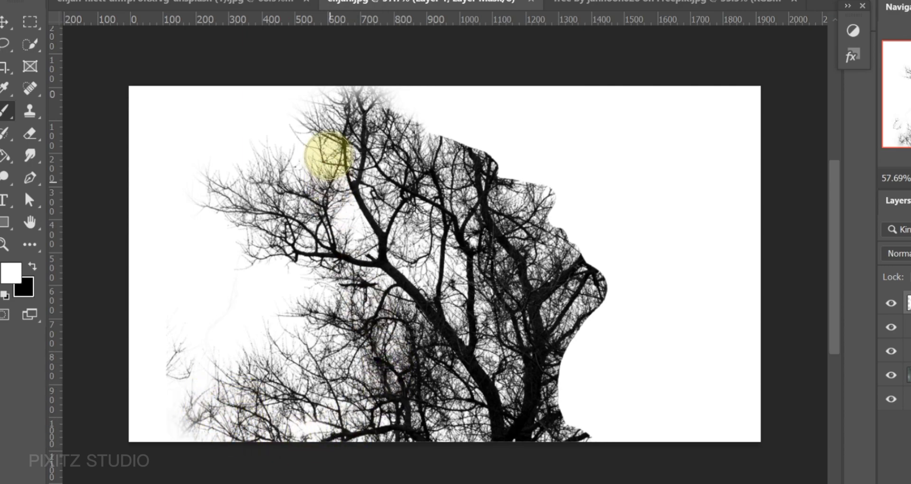
{"action": "mouse_move", "coordinate": [328, 156]}
{"action": "left_mouse_down"}
{"action": "mouse_move", "coordinate": [411, 118]}
{"action": "mouse_move", "coordinate": [438, 177]}
{"action": "mouse_move", "coordinate": [441, 122]}
{"action": "mouse_move", "coordinate": [482, 192]}
{"action": "mouse_move", "coordinate": [339, 225]}
{"action": "mouse_move", "coordinate": [353, 248]}
{"action": "left_mouse_up"}
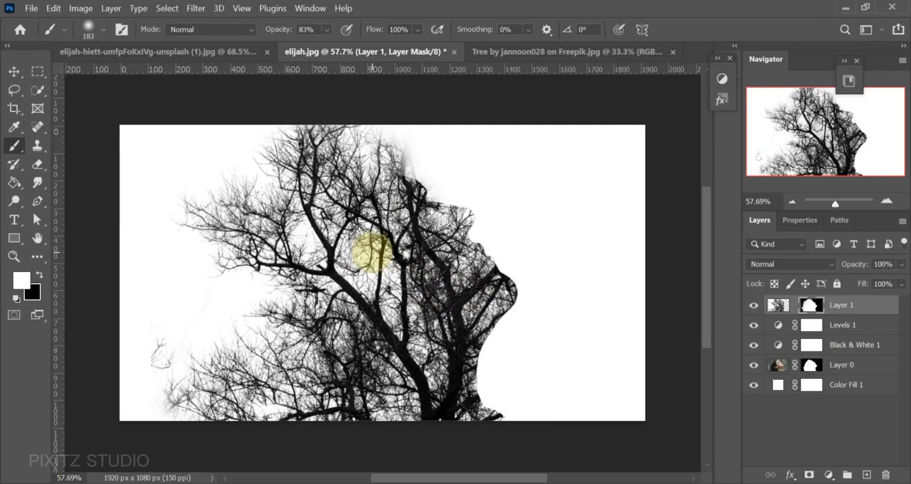
- Paint black on Layer 1's mask at 83% opacity to uncover the man's nose, lips, chin edge and eye
{"action": "left_click", "coordinate": [41, 277]}
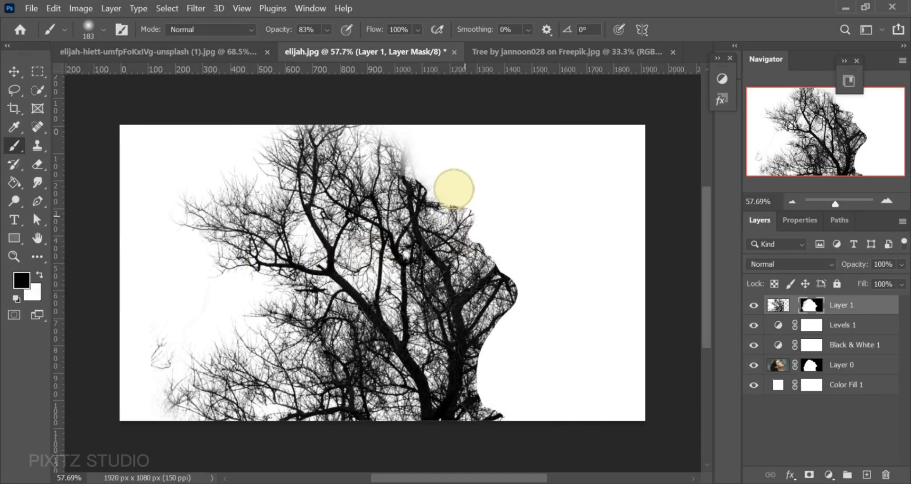
{"action": "mouse_move", "coordinate": [437, 182]}
{"action": "left_mouse_down"}
{"action": "mouse_move", "coordinate": [467, 210]}
{"action": "mouse_move", "coordinate": [403, 188]}
{"action": "mouse_move", "coordinate": [460, 230]}
{"action": "mouse_move", "coordinate": [414, 213]}
{"action": "mouse_move", "coordinate": [453, 216]}
{"action": "mouse_move", "coordinate": [513, 298]}
{"action": "left_mouse_up"}
{"action": "left_click", "coordinate": [326, 26]}
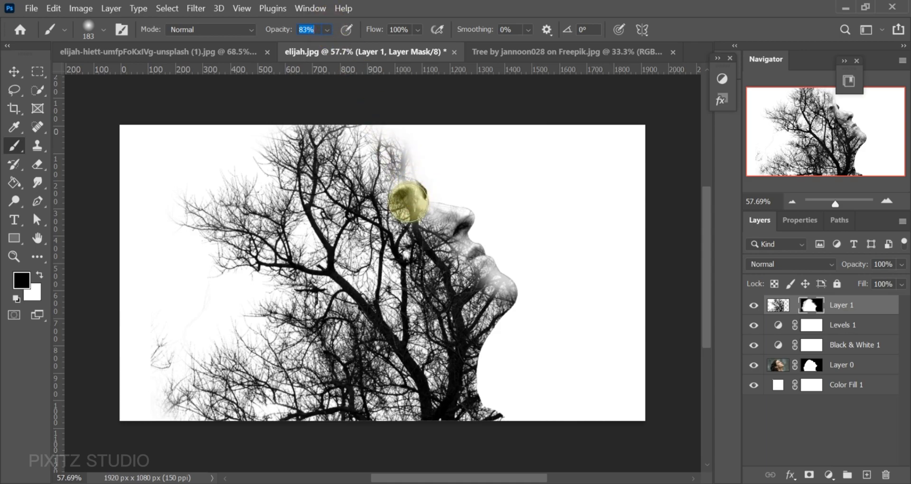
{"action": "left_click_drag", "start_coordinate": [401, 215], "coordinate": [383, 210]}
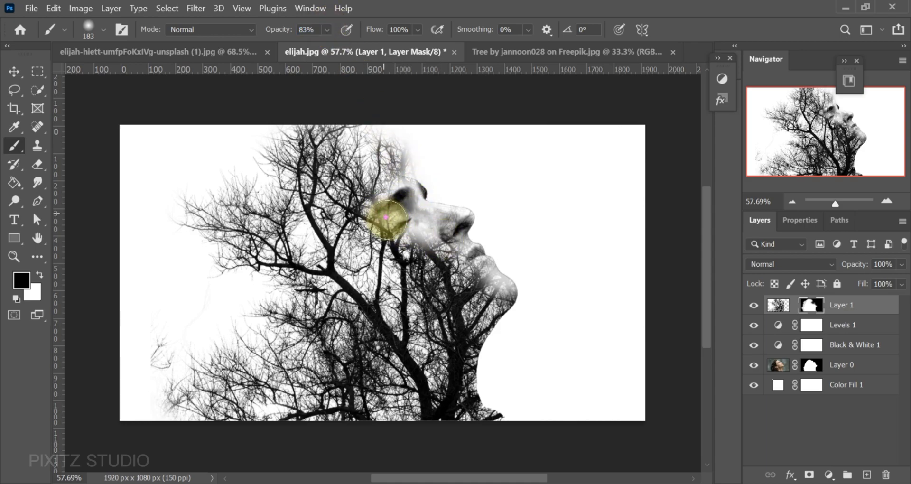
- Restore branches over the cheek with white on Layer 1's mask, and uncover the chin and neck edge with black
{"action": "left_click", "coordinate": [43, 275]}
{"action": "mouse_move", "coordinate": [426, 240]}
{"action": "left_mouse_down"}
{"action": "mouse_move", "coordinate": [479, 280]}
{"action": "mouse_move", "coordinate": [461, 321]}
{"action": "mouse_move", "coordinate": [474, 289]}
{"action": "left_mouse_up"}
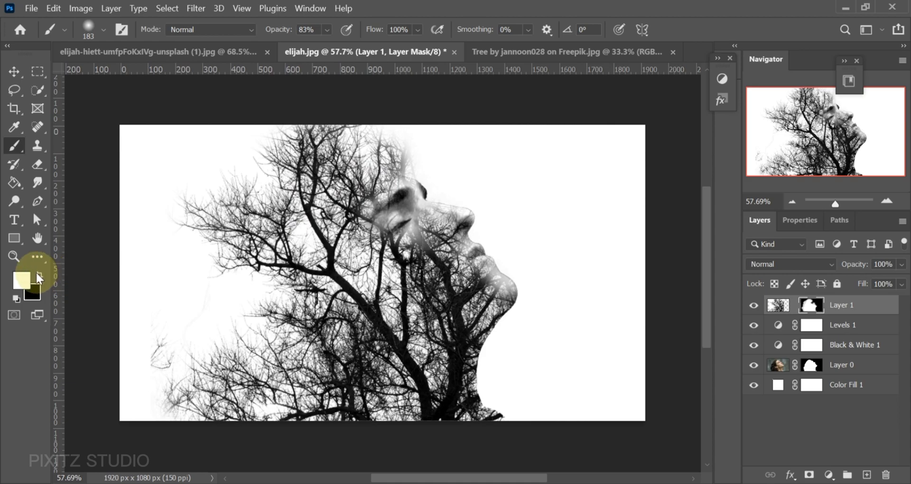
{"action": "left_click", "coordinate": [39, 276]}
{"action": "mouse_move", "coordinate": [514, 332]}
{"action": "left_mouse_down"}
{"action": "mouse_move", "coordinate": [487, 391]}
{"action": "mouse_move", "coordinate": [509, 314]}
{"action": "mouse_move", "coordinate": [485, 371]}
{"action": "mouse_move", "coordinate": [502, 422]}
{"action": "left_mouse_up"}
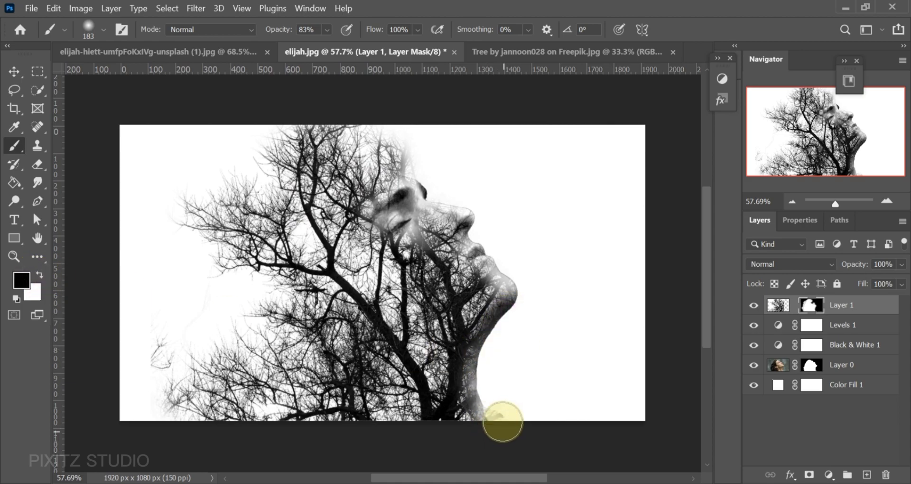
{"action": "left_click_drag", "start_coordinate": [507, 273], "coordinate": [522, 295]}
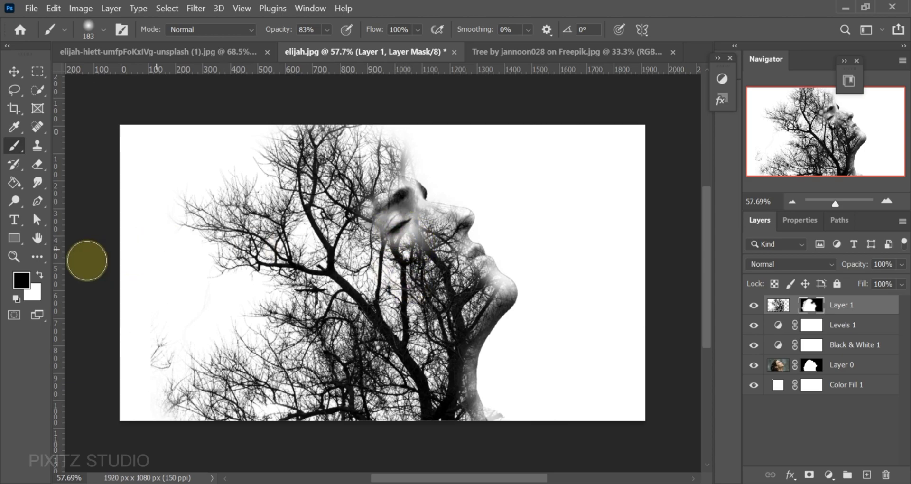
- Set the brush opacity to 100% and paint white on Layer 1's mask to bring out the branches above the forehead
{"action": "left_click", "coordinate": [39, 276]}
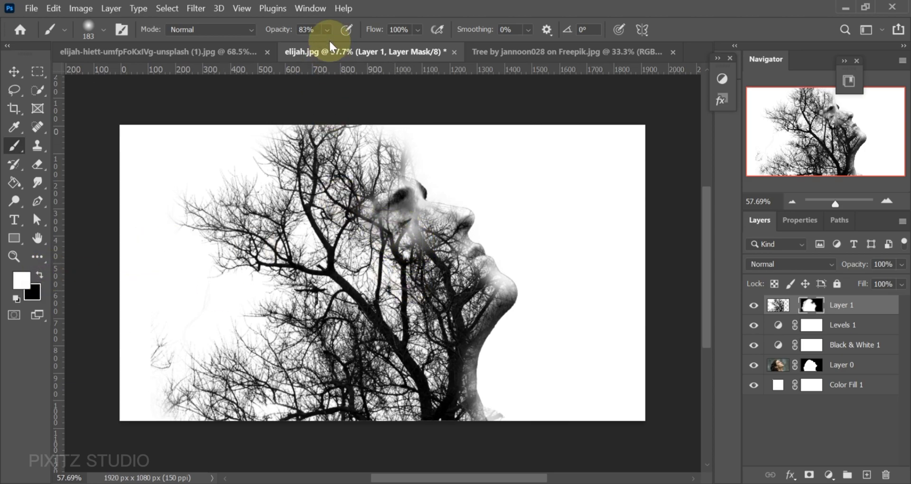
{"action": "left_click_drag", "start_coordinate": [327, 29], "coordinate": [350, 45]}
{"action": "mouse_move", "coordinate": [207, 207]}
{"action": "left_mouse_down"}
{"action": "mouse_move", "coordinate": [277, 255]}
{"action": "mouse_move", "coordinate": [235, 226]}
{"action": "mouse_move", "coordinate": [214, 218]}
{"action": "left_mouse_up"}
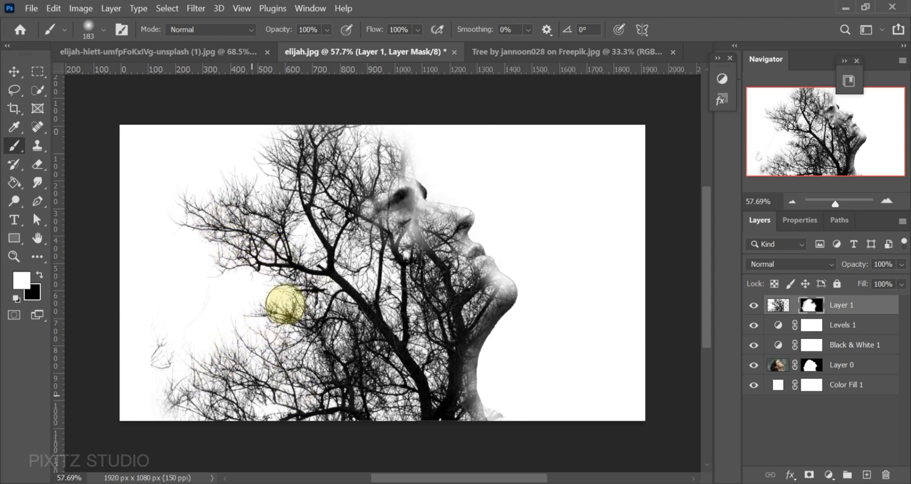
{"action": "mouse_move", "coordinate": [349, 138]}
{"action": "left_mouse_down"}
{"action": "mouse_move", "coordinate": [379, 138]}
{"action": "mouse_move", "coordinate": [302, 198]}
{"action": "mouse_move", "coordinate": [336, 162]}
{"action": "mouse_move", "coordinate": [382, 141]}
{"action": "mouse_move", "coordinate": [389, 149]}
{"action": "mouse_move", "coordinate": [408, 126]}
{"action": "mouse_move", "coordinate": [350, 163]}
{"action": "left_mouse_up"}
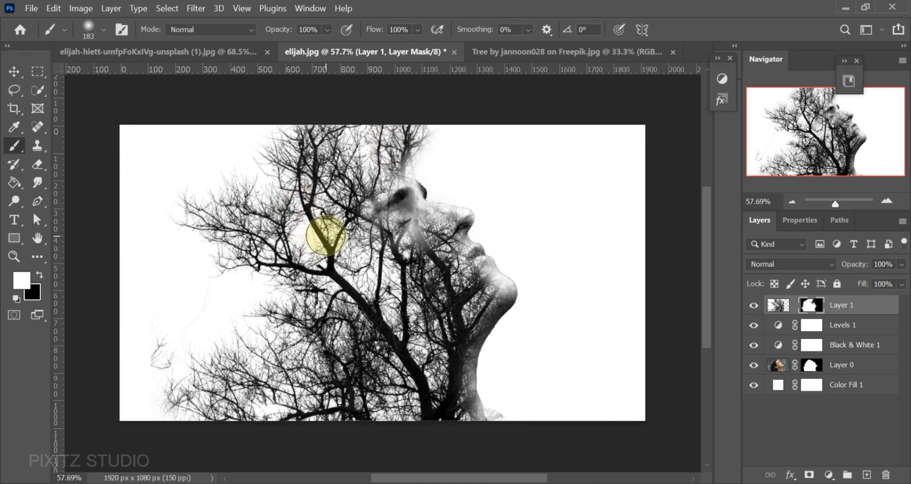
- Set a 130 px black brush at 48% opacity and paint on Layer 1's mask to uncover more skin around the eye and upper cheek
{"action": "left_click", "coordinate": [40, 274]}
{"action": "right_click", "coordinate": [376, 276]}
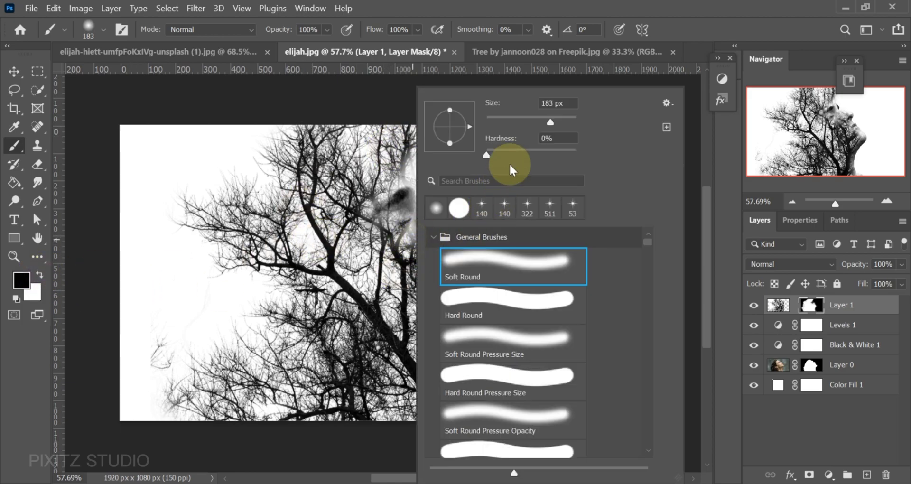
{"action": "left_click_drag", "start_coordinate": [545, 119], "coordinate": [527, 123]}
{"action": "left_click_drag", "start_coordinate": [326, 30], "coordinate": [315, 45]}
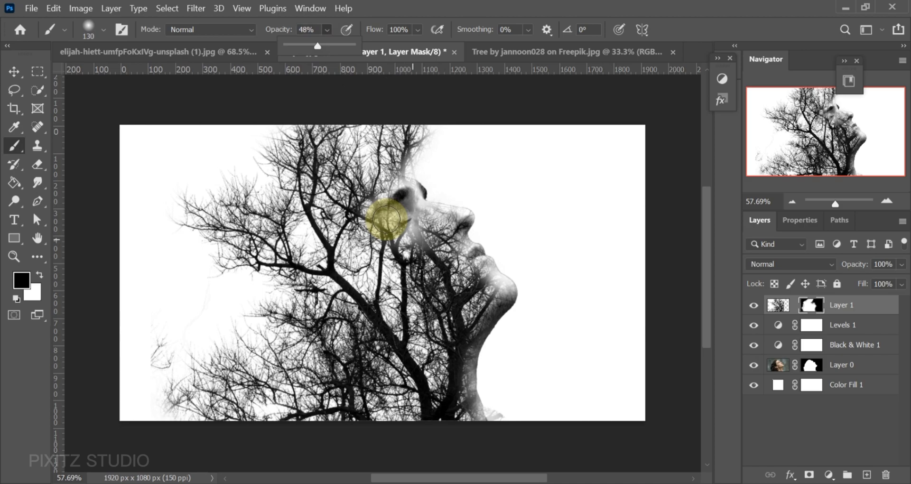
{"action": "left_click_drag", "start_coordinate": [438, 216], "coordinate": [417, 219]}
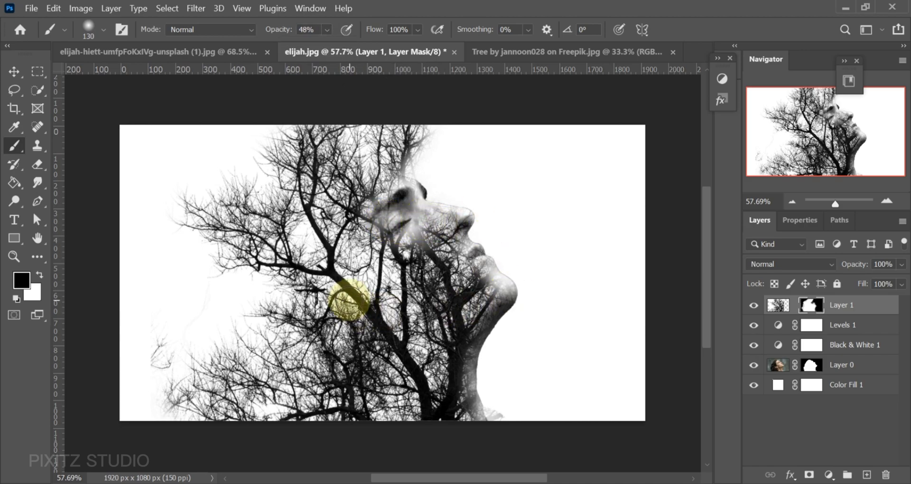
{"action": "key", "text": "v"}
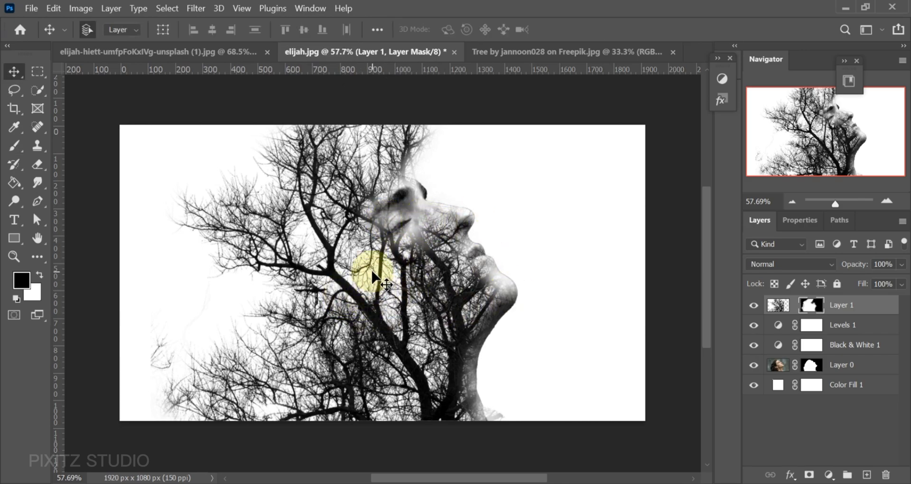
- Paint black on Layer 1's mask at 48% opacity to fade the stray twigs beyond the lower-left branches
{"action": "left_click", "coordinate": [843, 306]}
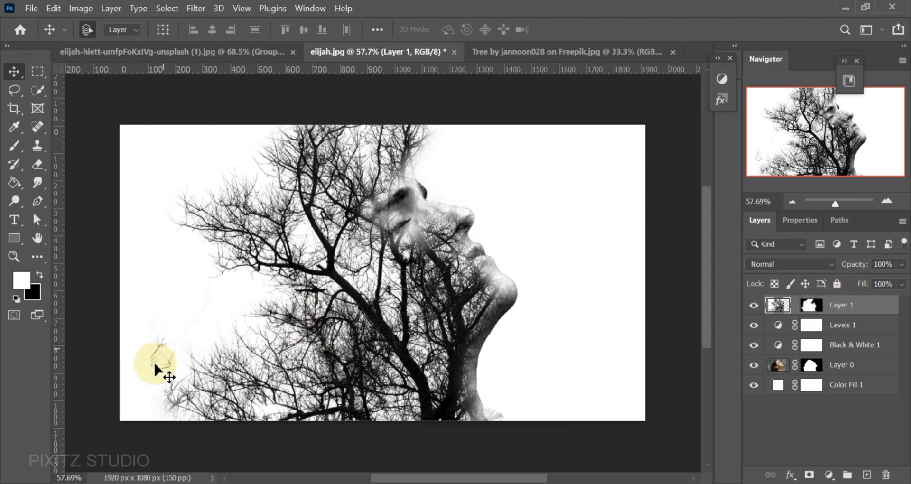
{"action": "left_click", "coordinate": [811, 305]}
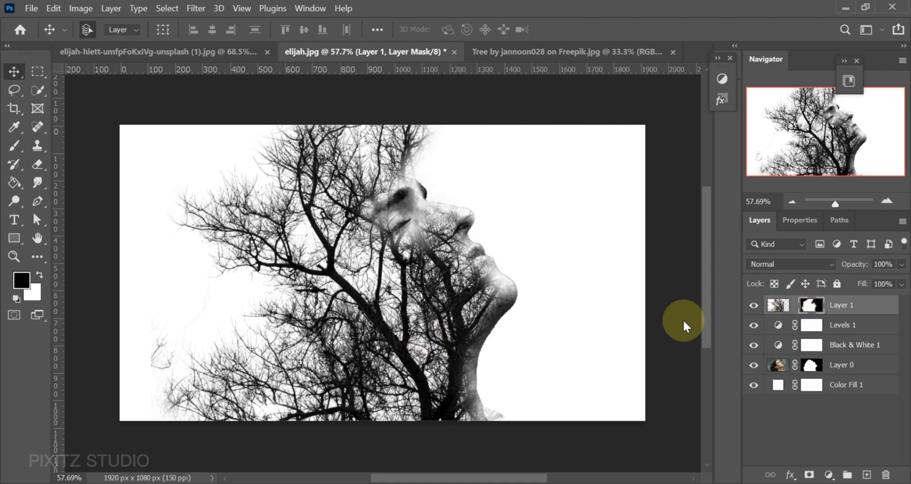
{"action": "left_click", "coordinate": [21, 147]}
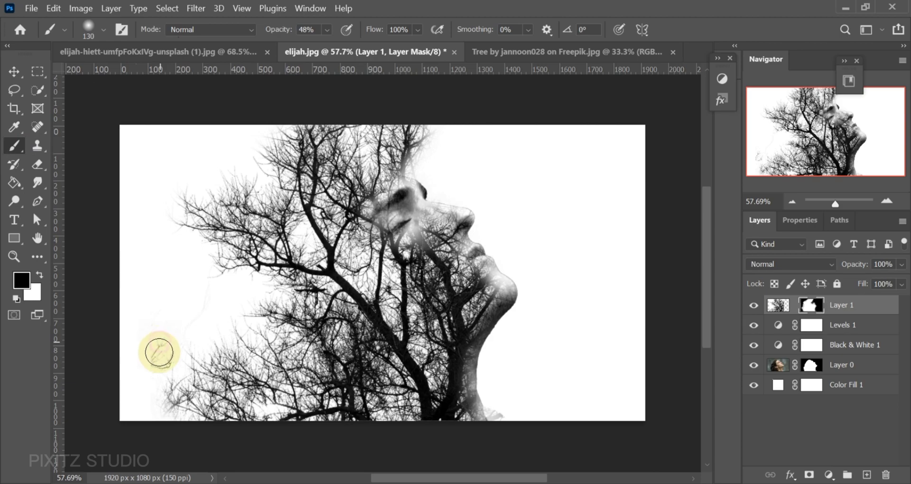
{"action": "mouse_move", "coordinate": [155, 365]}
{"action": "left_mouse_down"}
{"action": "mouse_move", "coordinate": [146, 362]}
{"action": "mouse_move", "coordinate": [163, 347]}
{"action": "mouse_move", "coordinate": [158, 370]}
{"action": "mouse_move", "coordinate": [152, 335]}
{"action": "mouse_move", "coordinate": [162, 349]}
{"action": "mouse_move", "coordinate": [147, 326]}
{"action": "mouse_move", "coordinate": [160, 372]}
{"action": "mouse_move", "coordinate": [158, 342]}
{"action": "mouse_move", "coordinate": [259, 163]}
{"action": "left_mouse_up"}
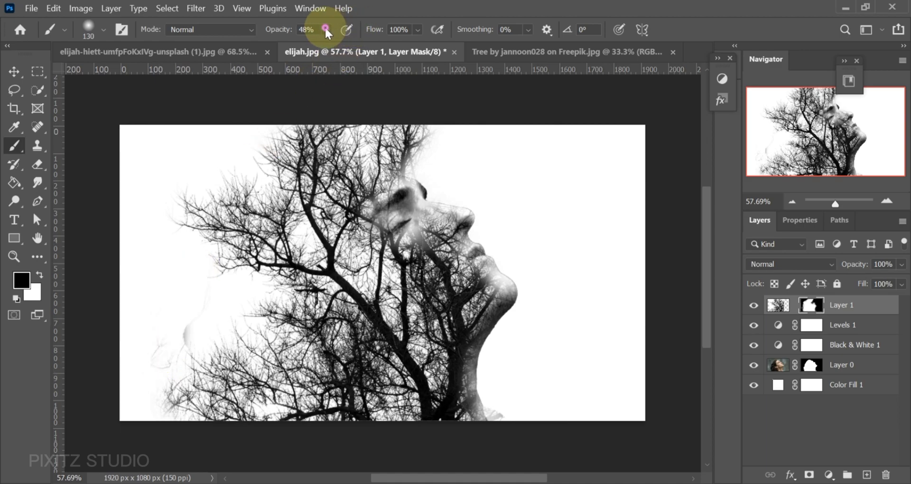
- Raise the brush opacity to 100% and paint white on Layer 1's mask to cover the grey smudge above the lower-left branches
{"action": "left_click_drag", "start_coordinate": [326, 30], "coordinate": [359, 53]}
{"action": "mouse_move", "coordinate": [250, 208]}
{"action": "left_mouse_down"}
{"action": "mouse_move", "coordinate": [203, 309]}
{"action": "mouse_move", "coordinate": [157, 359]}
{"action": "mouse_move", "coordinate": [159, 347]}
{"action": "mouse_move", "coordinate": [156, 356]}
{"action": "mouse_move", "coordinate": [94, 269]}
{"action": "mouse_move", "coordinate": [64, 256]}
{"action": "mouse_move", "coordinate": [49, 278]}
{"action": "left_mouse_up"}
{"action": "left_click", "coordinate": [40, 274]}
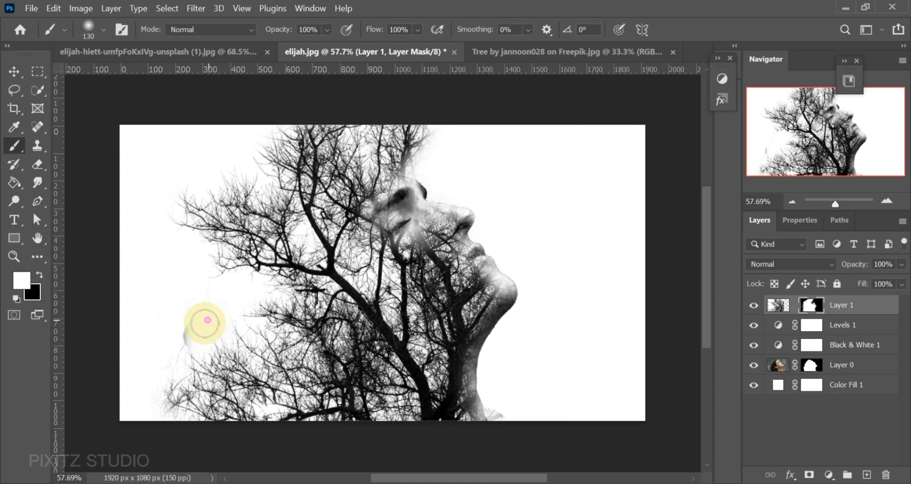
{"action": "mouse_move", "coordinate": [203, 321]}
{"action": "left_mouse_down"}
{"action": "mouse_move", "coordinate": [193, 328]}
{"action": "mouse_move", "coordinate": [193, 343]}
{"action": "mouse_move", "coordinate": [209, 297]}
{"action": "mouse_move", "coordinate": [209, 305]}
{"action": "mouse_move", "coordinate": [363, 298]}
{"action": "left_mouse_up"}
{"action": "key", "text": "v"}
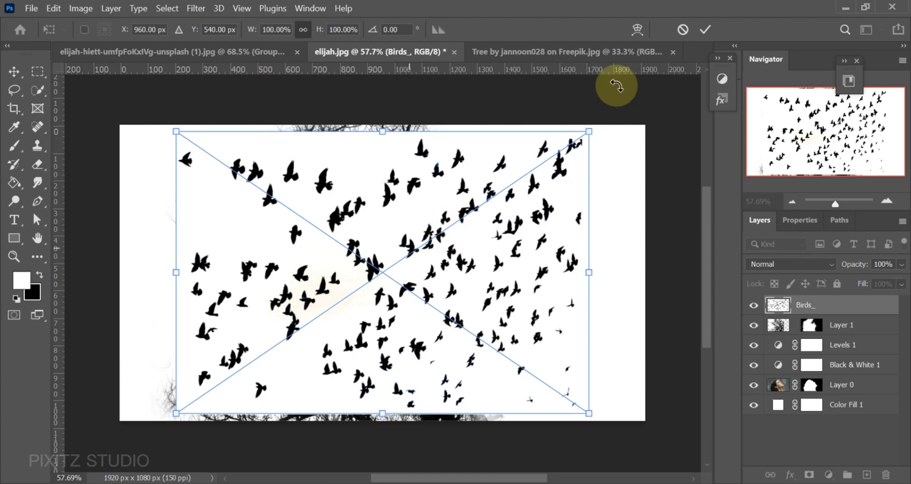
- Set the placed Birds_ image to Multiply, scale it to 74.41%, rotate it 3.25° and position it over the branches behind the face
{"action": "left_click", "coordinate": [705, 31]}
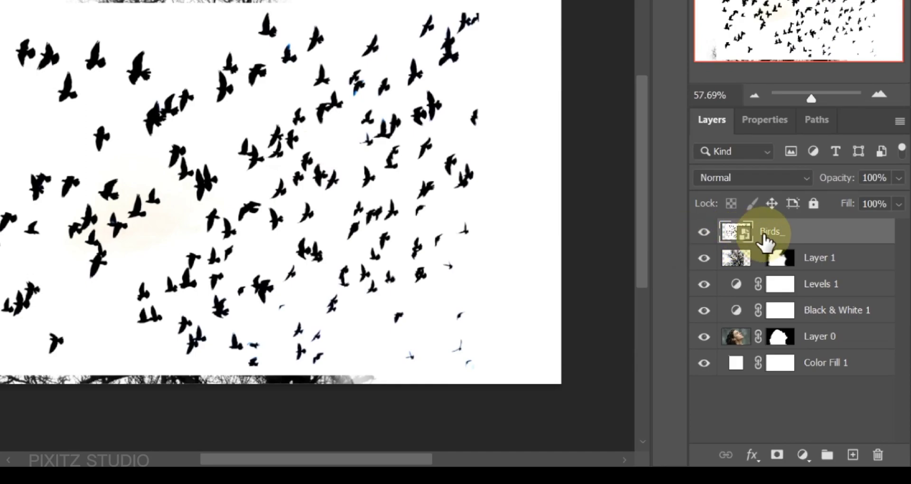
{"action": "left_click", "coordinate": [774, 175]}
{"action": "left_click", "coordinate": [744, 62]}
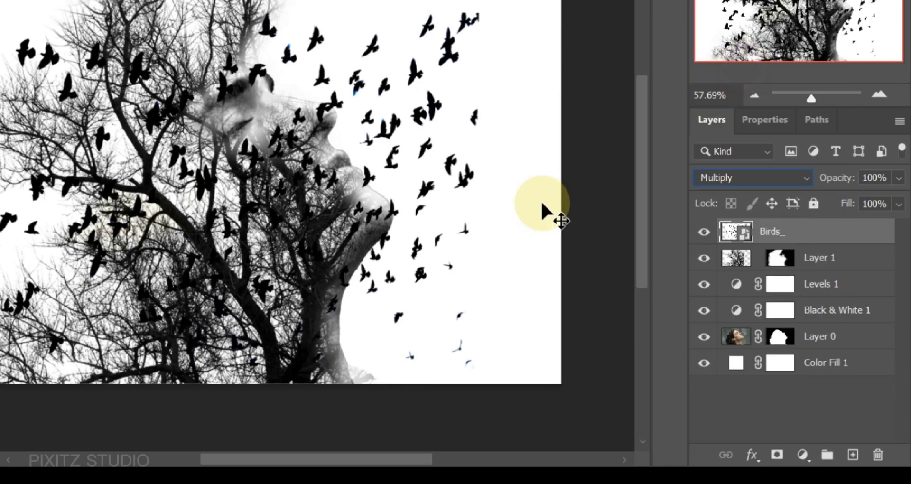
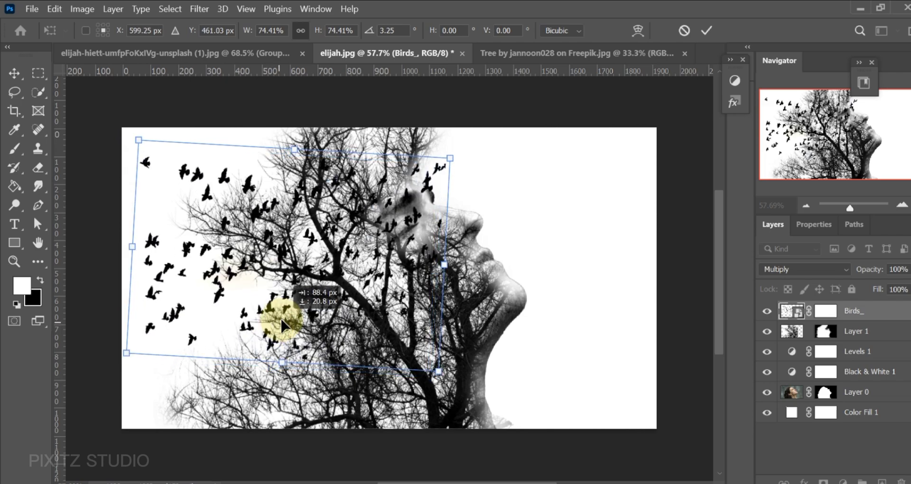
{"action": "left_click", "coordinate": [707, 33]}
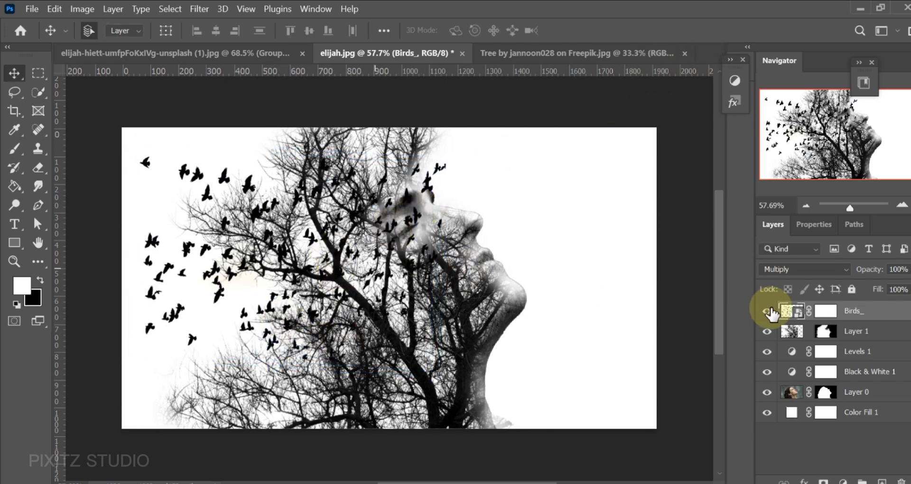
- Paint black on the Birds_ layer's mask with an 88 px brush to hide the birds over the face, trunk and inner branches
{"action": "left_click", "coordinate": [826, 311]}
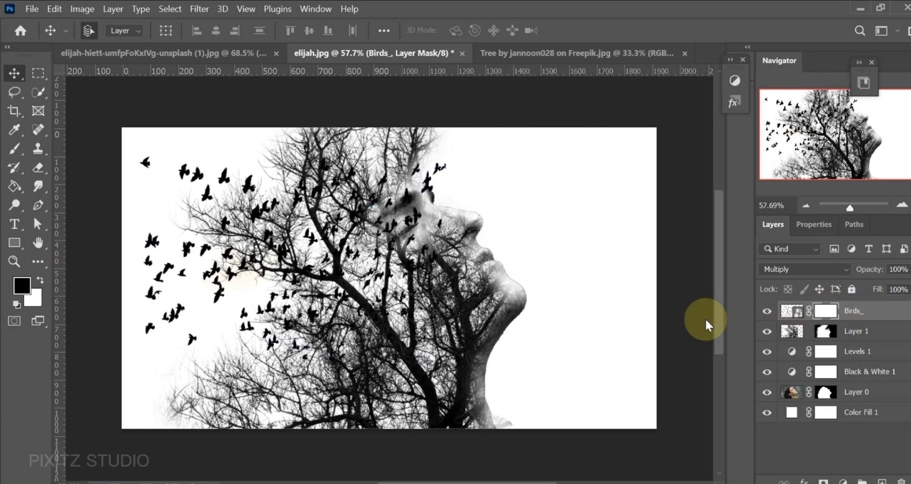
{"action": "left_click", "coordinate": [14, 148]}
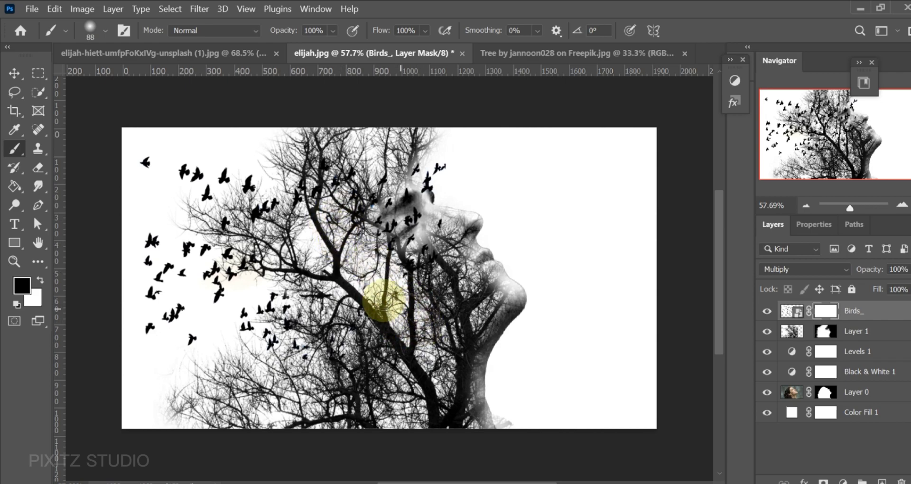
{"action": "mouse_move", "coordinate": [386, 301]}
{"action": "left_mouse_down"}
{"action": "mouse_move", "coordinate": [378, 268]}
{"action": "mouse_move", "coordinate": [430, 165]}
{"action": "mouse_move", "coordinate": [425, 218]}
{"action": "mouse_move", "coordinate": [447, 161]}
{"action": "left_mouse_up"}
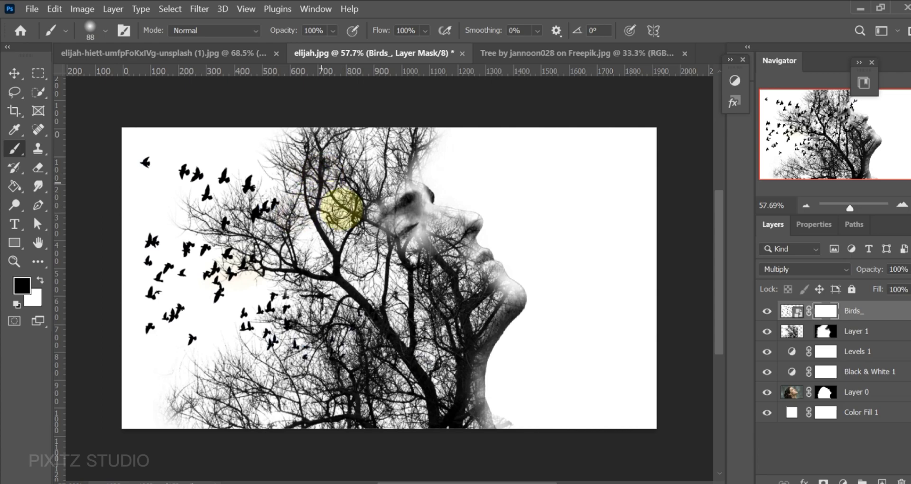
{"action": "mouse_move", "coordinate": [361, 233]}
{"action": "left_mouse_down"}
{"action": "mouse_move", "coordinate": [288, 247]}
{"action": "mouse_move", "coordinate": [222, 224]}
{"action": "mouse_move", "coordinate": [191, 240]}
{"action": "mouse_move", "coordinate": [185, 256]}
{"action": "mouse_move", "coordinate": [199, 236]}
{"action": "mouse_move", "coordinate": [200, 247]}
{"action": "mouse_move", "coordinate": [166, 281]}
{"action": "mouse_move", "coordinate": [141, 287]}
{"action": "mouse_move", "coordinate": [156, 288]}
{"action": "mouse_move", "coordinate": [166, 315]}
{"action": "mouse_move", "coordinate": [177, 307]}
{"action": "mouse_move", "coordinate": [214, 258]}
{"action": "mouse_move", "coordinate": [213, 227]}
{"action": "mouse_move", "coordinate": [237, 303]}
{"action": "mouse_move", "coordinate": [214, 276]}
{"action": "mouse_move", "coordinate": [211, 291]}
{"action": "mouse_move", "coordinate": [259, 330]}
{"action": "left_mouse_up"}
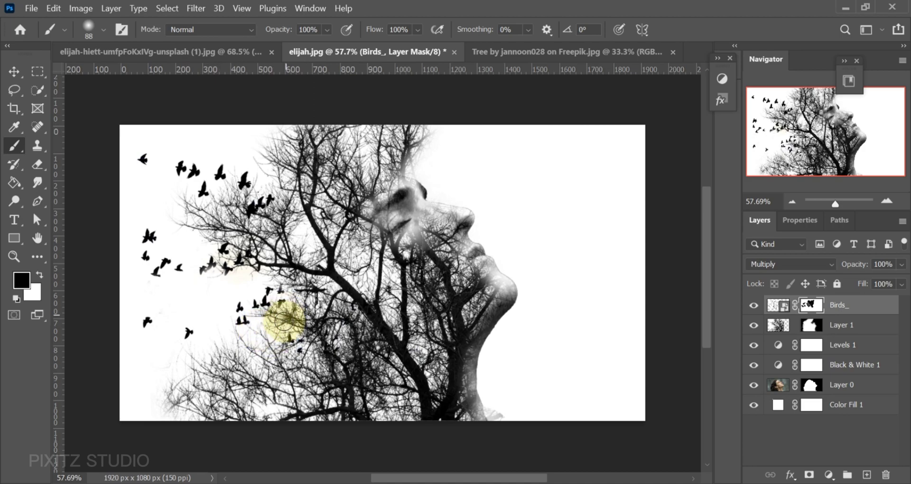
{"action": "mouse_move", "coordinate": [304, 348]}
{"action": "left_mouse_down"}
{"action": "mouse_move", "coordinate": [270, 295]}
{"action": "mouse_move", "coordinate": [258, 300]}
{"action": "mouse_move", "coordinate": [266, 314]}
{"action": "mouse_move", "coordinate": [257, 306]}
{"action": "mouse_move", "coordinate": [292, 287]}
{"action": "mouse_move", "coordinate": [283, 211]}
{"action": "mouse_move", "coordinate": [182, 194]}
{"action": "mouse_move", "coordinate": [181, 155]}
{"action": "mouse_move", "coordinate": [175, 177]}
{"action": "mouse_move", "coordinate": [181, 164]}
{"action": "mouse_move", "coordinate": [237, 261]}
{"action": "mouse_move", "coordinate": [305, 281]}
{"action": "mouse_move", "coordinate": [209, 295]}
{"action": "mouse_move", "coordinate": [242, 140]}
{"action": "left_mouse_up"}
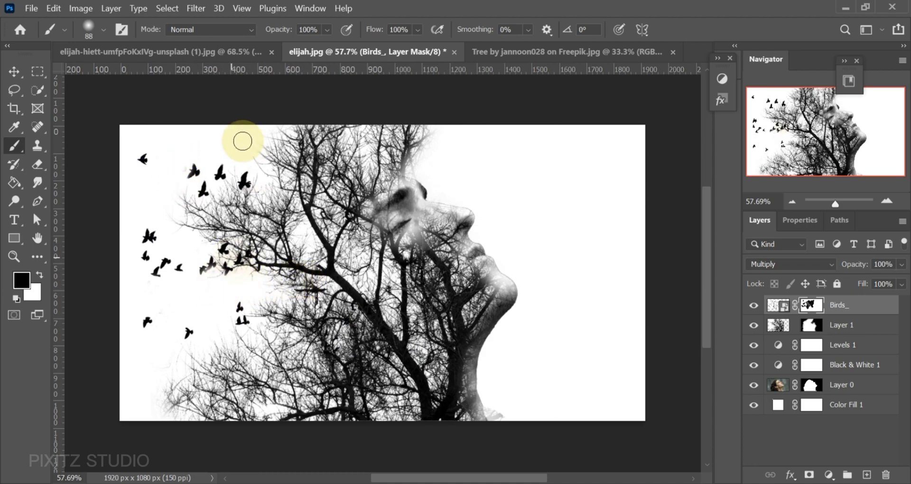
- Compare the flock with the version in the other open portrait document, and return to elijah.jpg
{"action": "left_click", "coordinate": [221, 53]}
{"action": "key", "text": "x"}
{"action": "left_click", "coordinate": [366, 52]}
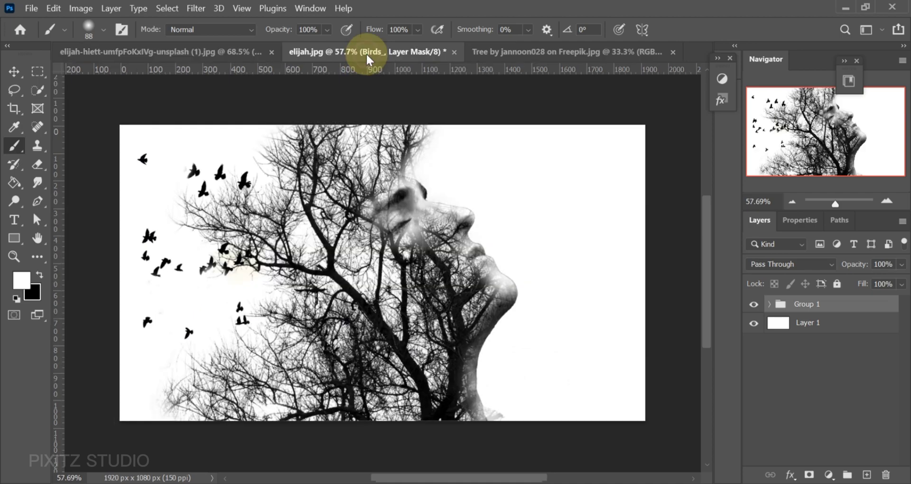
{"action": "key", "text": "x"}
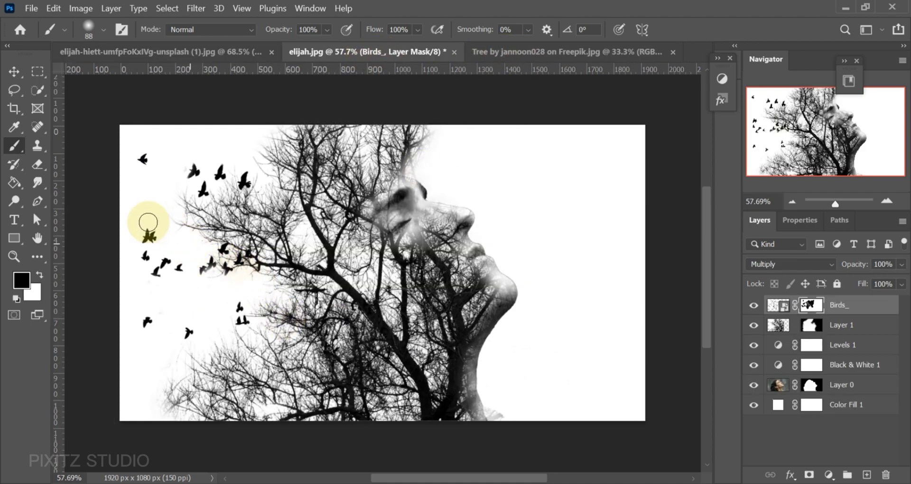
- Paint white on the Birds_ layer's mask to bring back two birds at the tips of the left branches
{"action": "left_click", "coordinate": [37, 257]}
{"action": "key", "text": "x"}
{"action": "left_click", "coordinate": [15, 146]}
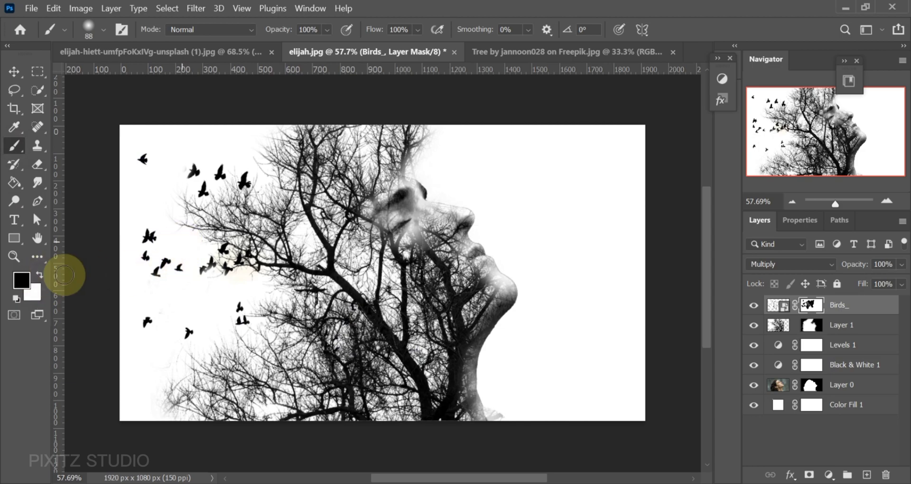
{"action": "left_click", "coordinate": [40, 275]}
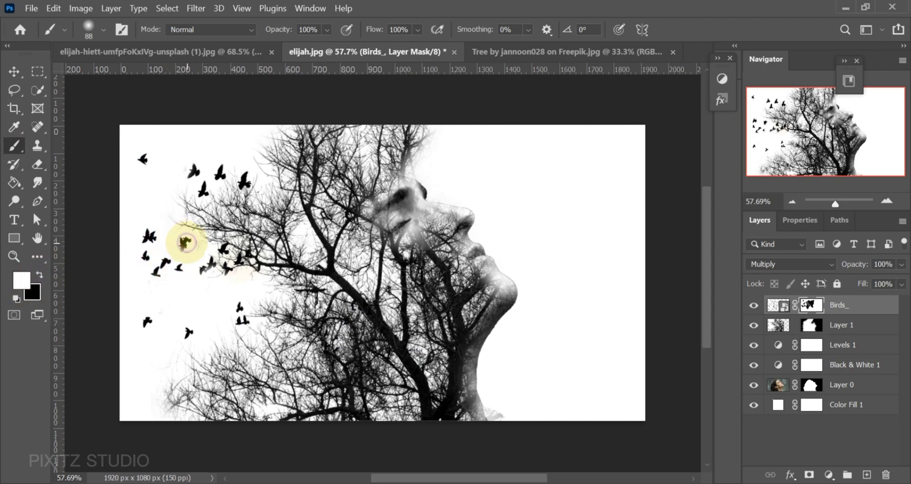
{"action": "mouse_move", "coordinate": [185, 243]}
{"action": "left_mouse_down"}
{"action": "mouse_move", "coordinate": [199, 300]}
{"action": "mouse_move", "coordinate": [214, 291]}
{"action": "mouse_move", "coordinate": [360, 283]}
{"action": "left_mouse_up"}
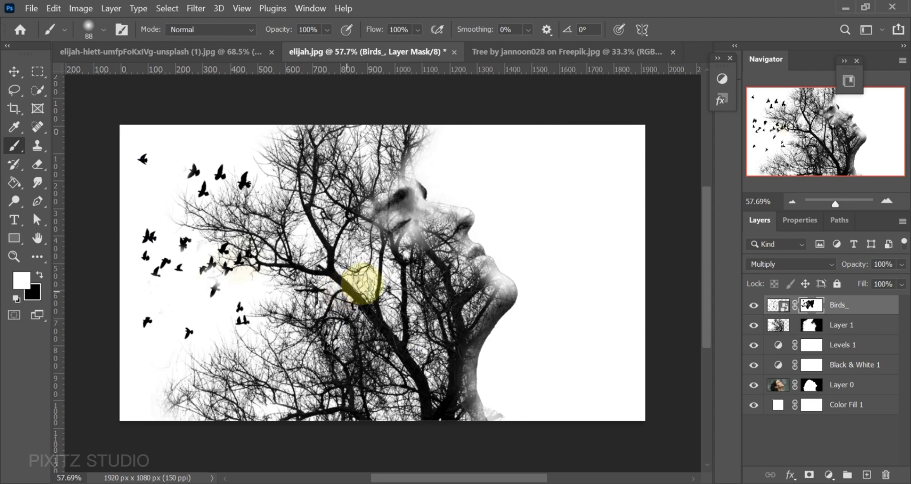
{"action": "key", "text": "v"}
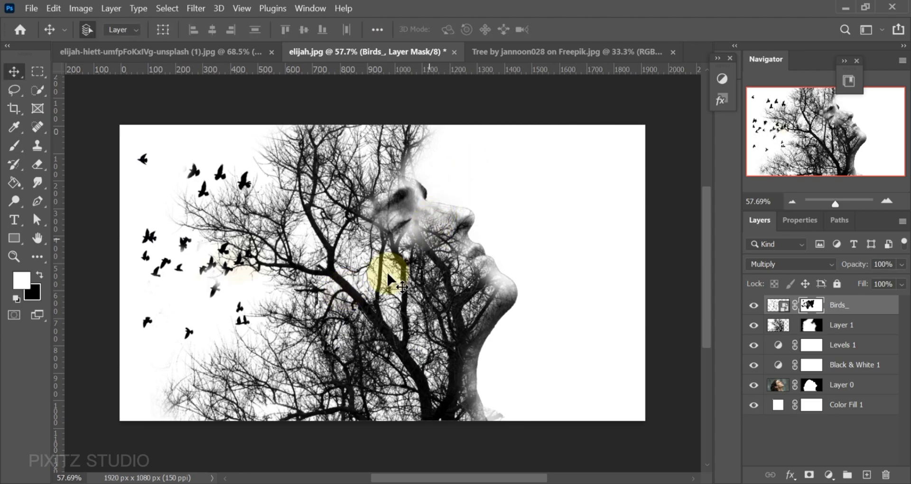
- Select the layers from Birds_ down to Layer 0, shift them slightly to the right with Free Transform, and deselect them
{"action": "left_click", "coordinate": [838, 309]}
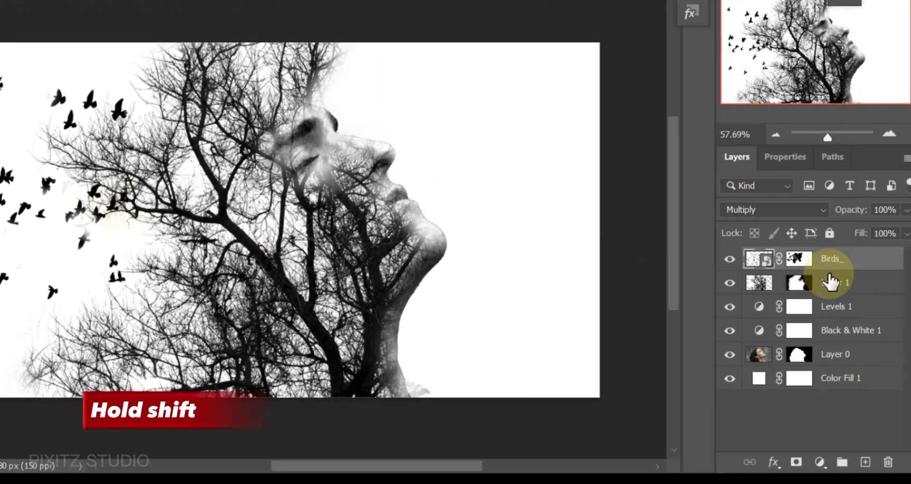
{"action": "left_click", "coordinate": [818, 358], "text": "shift"}
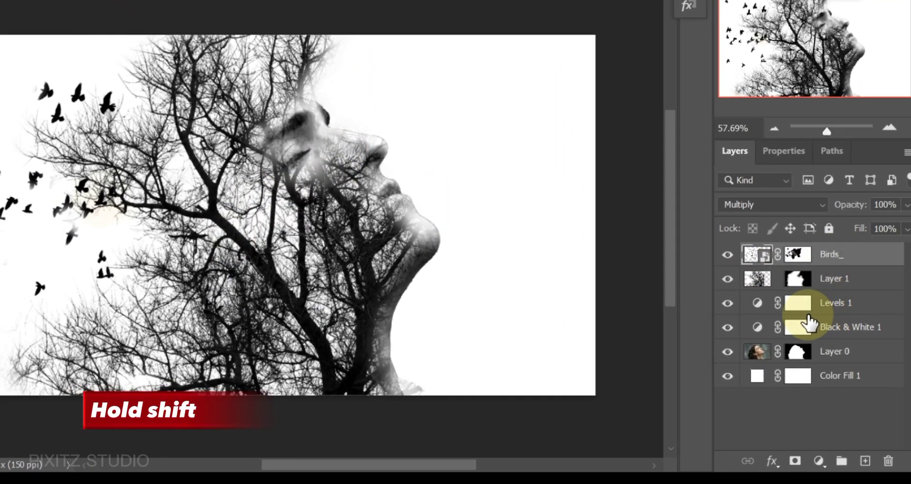
{"action": "left_click_drag", "start_coordinate": [809, 324], "coordinate": [828, 364]}
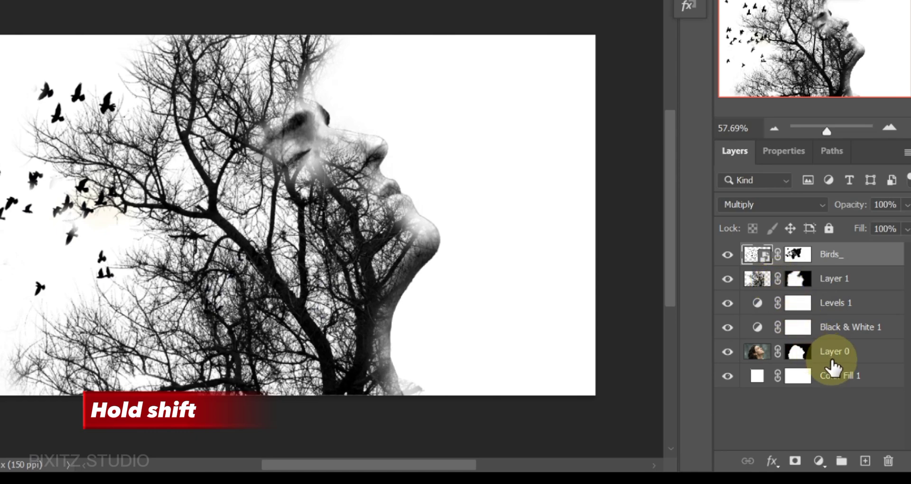
{"action": "left_click", "coordinate": [831, 362], "text": "shift"}
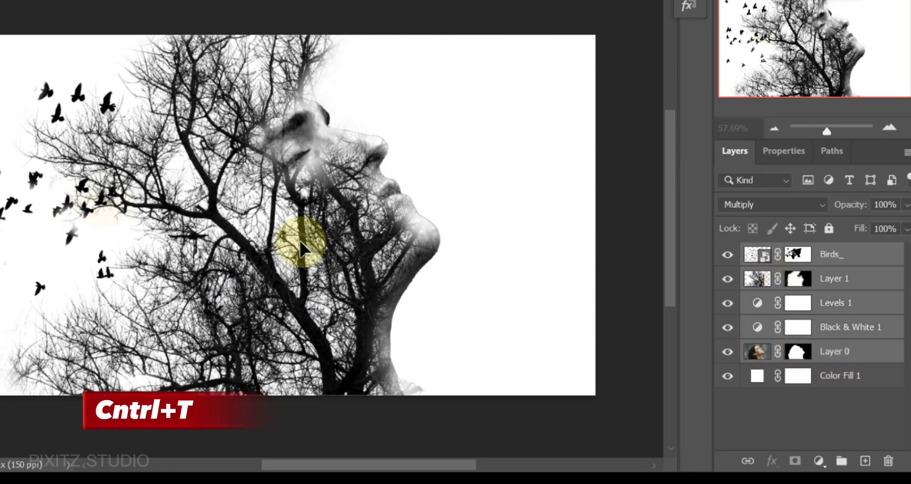
{"action": "left_click_drag", "start_coordinate": [304, 245], "coordinate": [337, 245]}
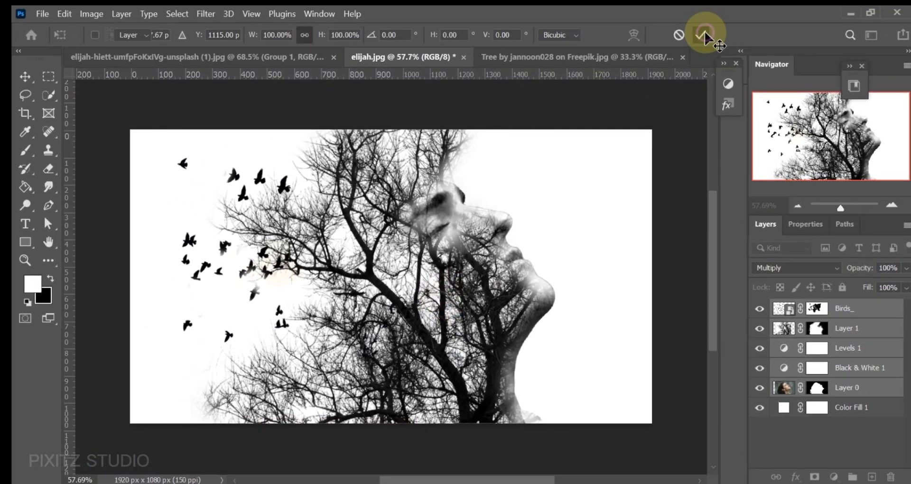
{"action": "left_click", "coordinate": [700, 37]}
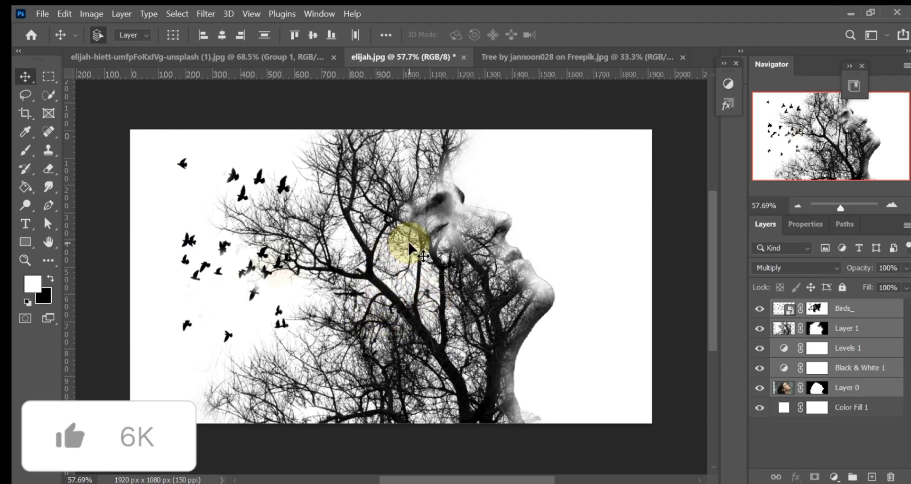
{"action": "left_click", "coordinate": [765, 431]}
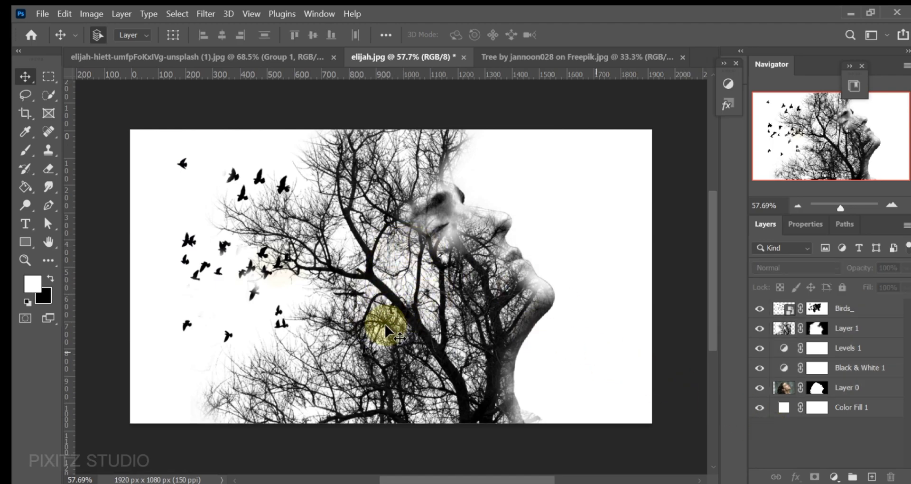